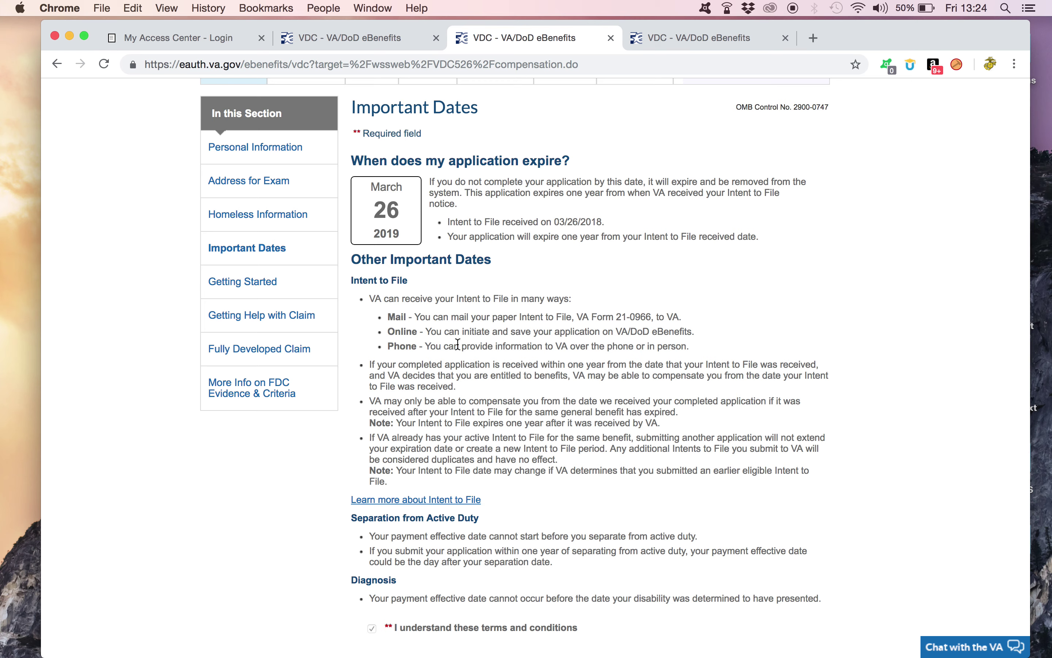
# Open the Fully Developed Claim page, review it, and continue to the page on FDC evidence and criteria
pyautogui.click(263, 352)
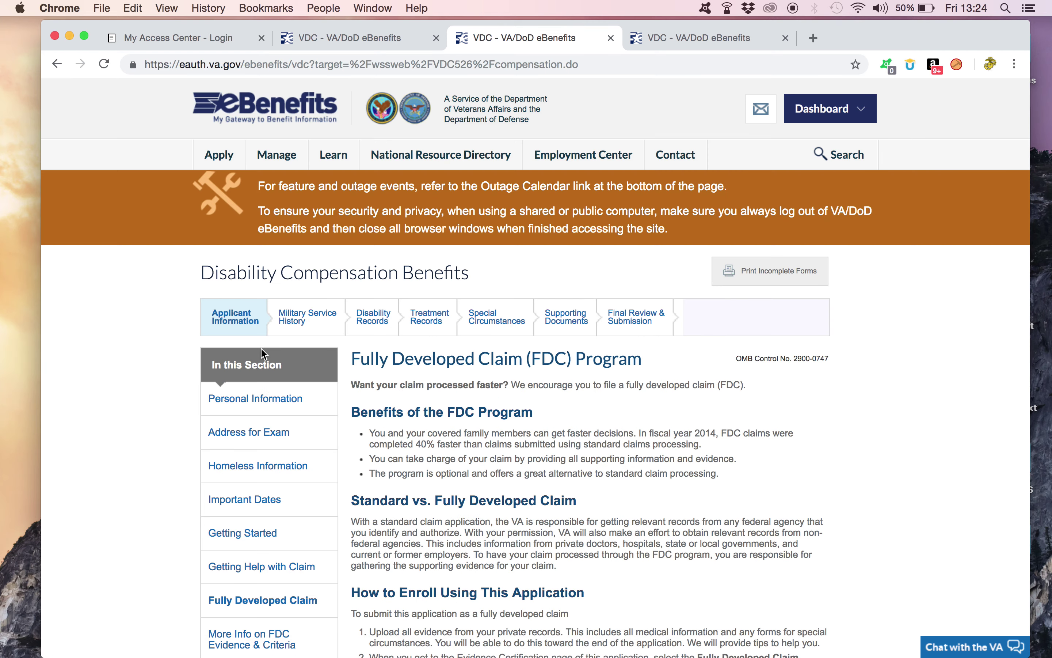
pyautogui.scroll(-2, 542, 434)
pyautogui.scroll(-1, 542, 434)
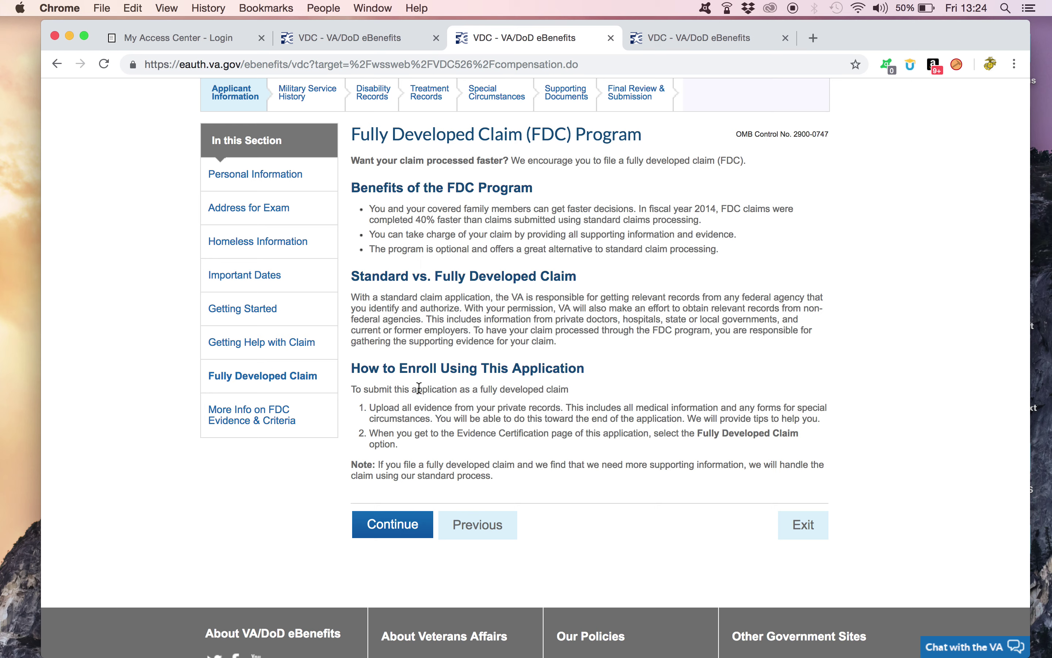
pyautogui.click(413, 530)
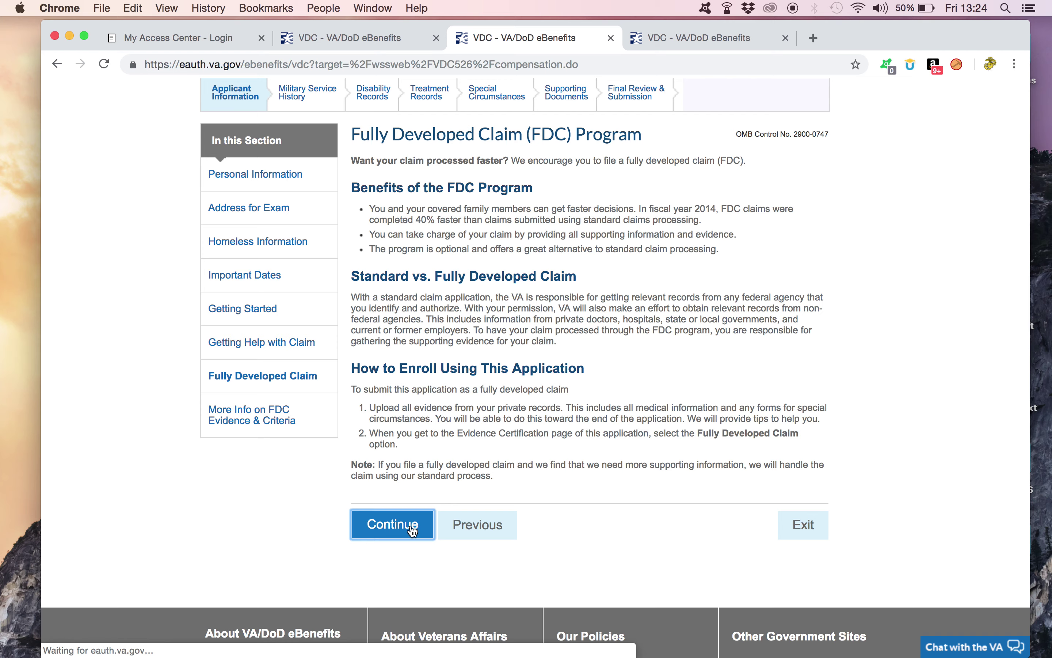
pyautogui.scroll(-3, 777, 569)
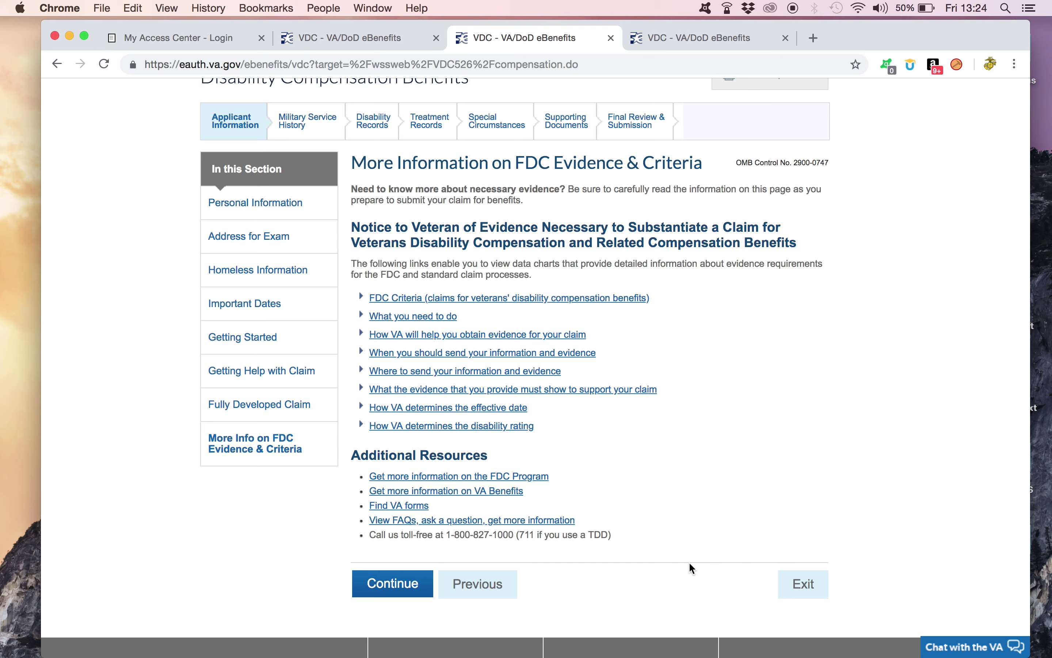
# Go back to the Fully Developed Claim page to reread the enrollment instructions and return to the FDC evidence and criteria page
pyautogui.click(271, 412)
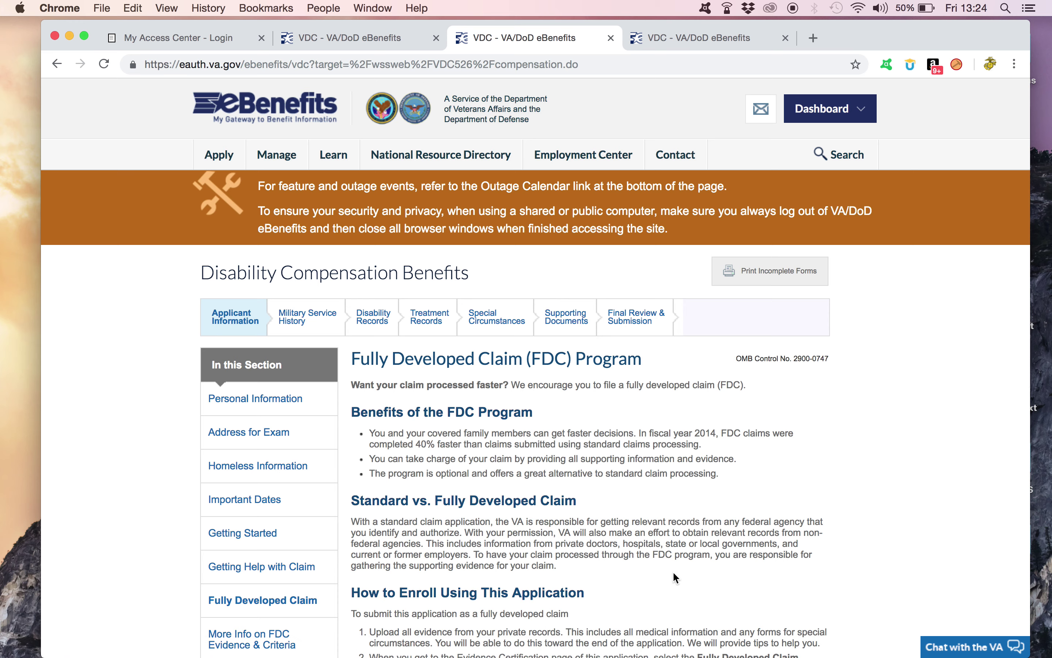
pyautogui.scroll(-5, 672, 570)
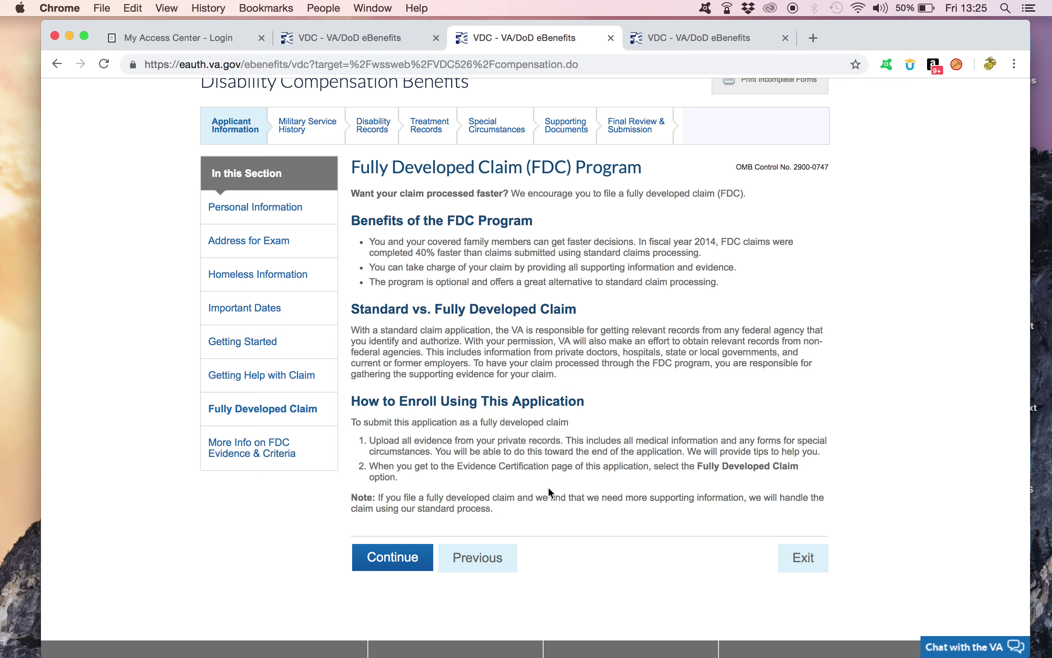
pyautogui.click(256, 453)
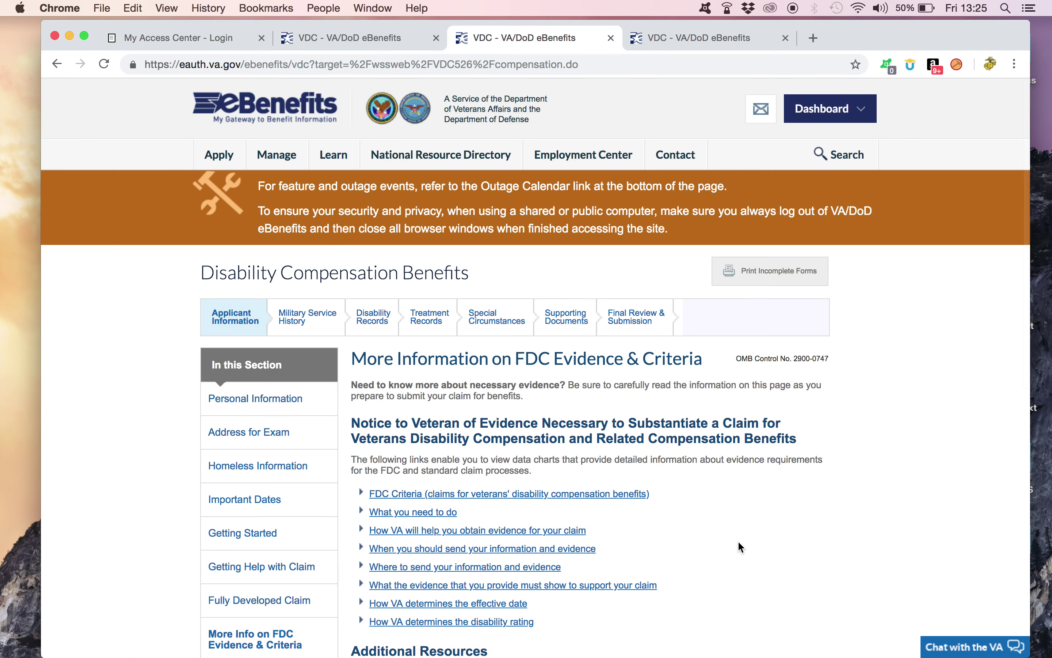
# Review the FDC evidence and criteria page and continue to the Military Service History section
pyautogui.scroll(-3, 750, 546)
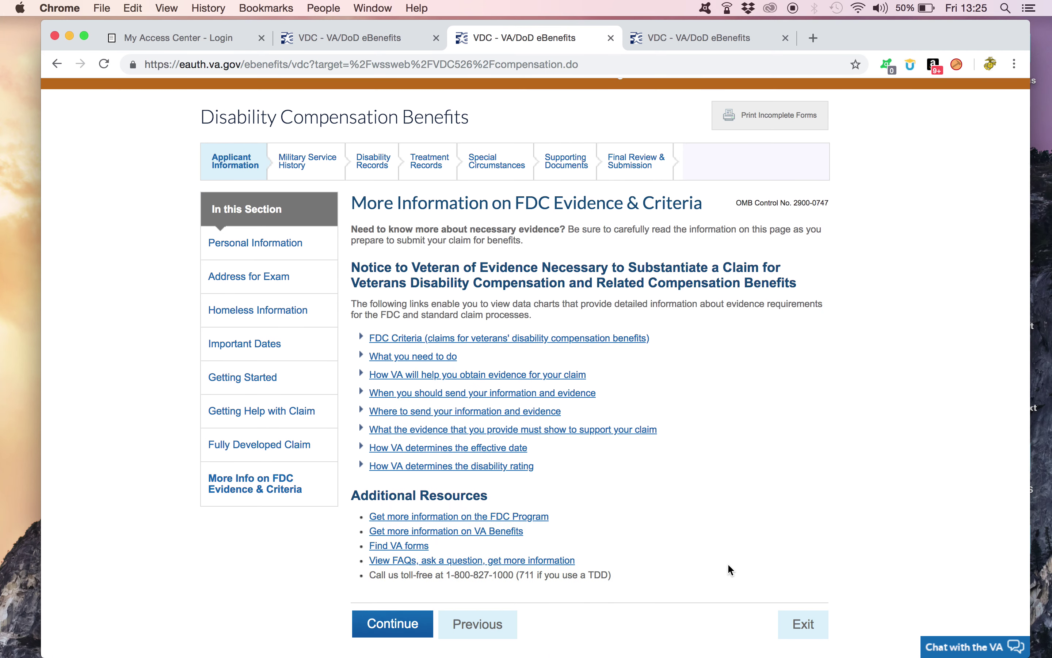
pyautogui.scroll(-1, 708, 585)
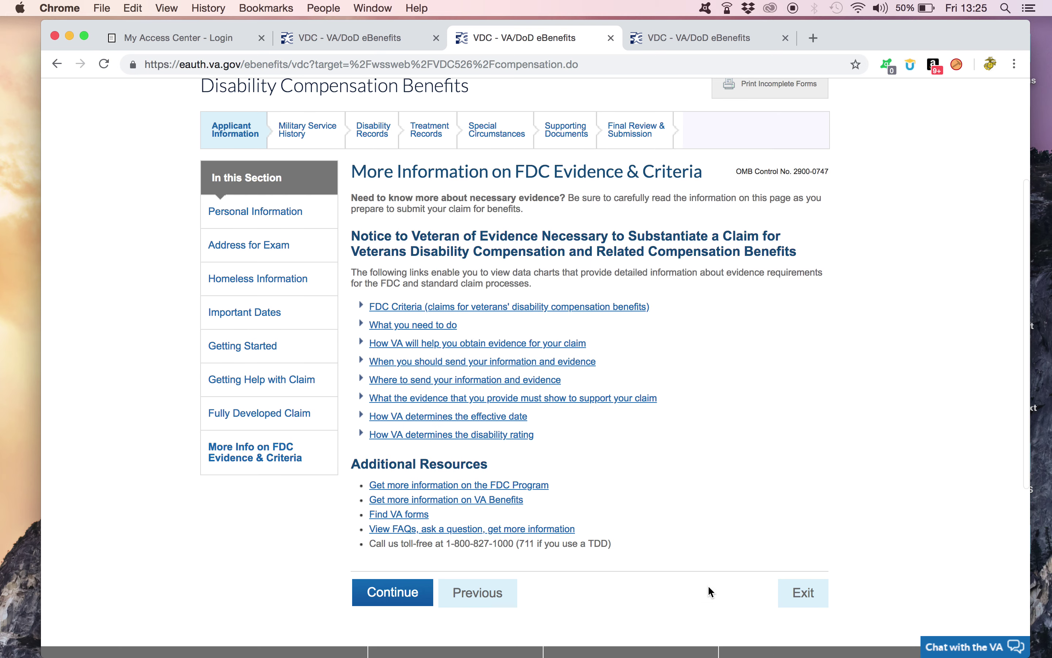
pyautogui.click(397, 592)
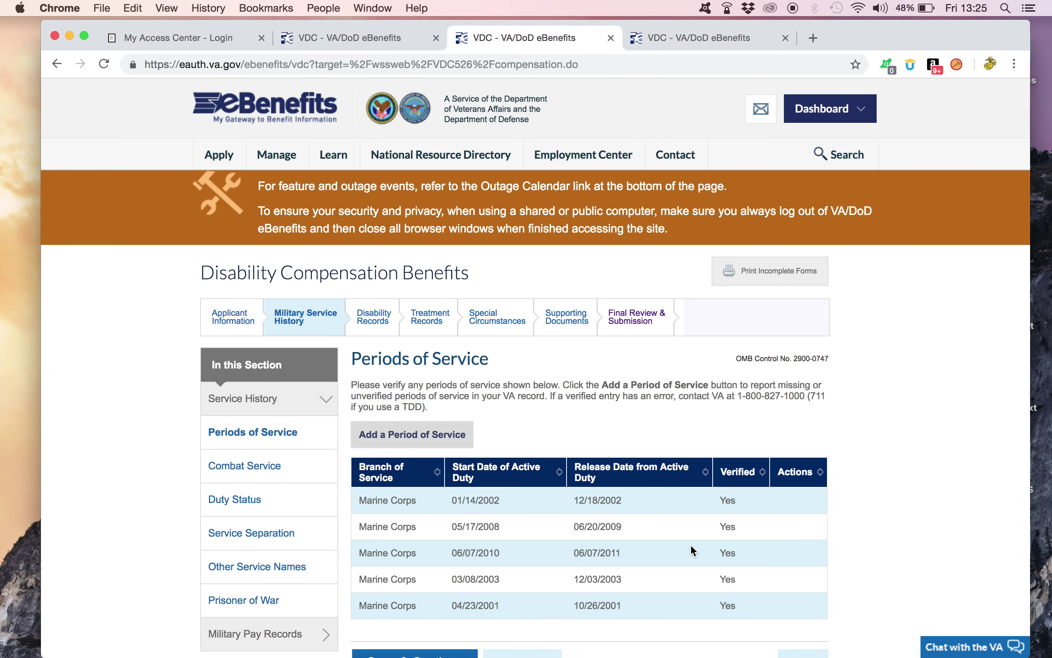
# Save the listed periods of service, the combat service answer Yes and the Reserves or National Guard answer No
pyautogui.scroll(-6, 690, 544)
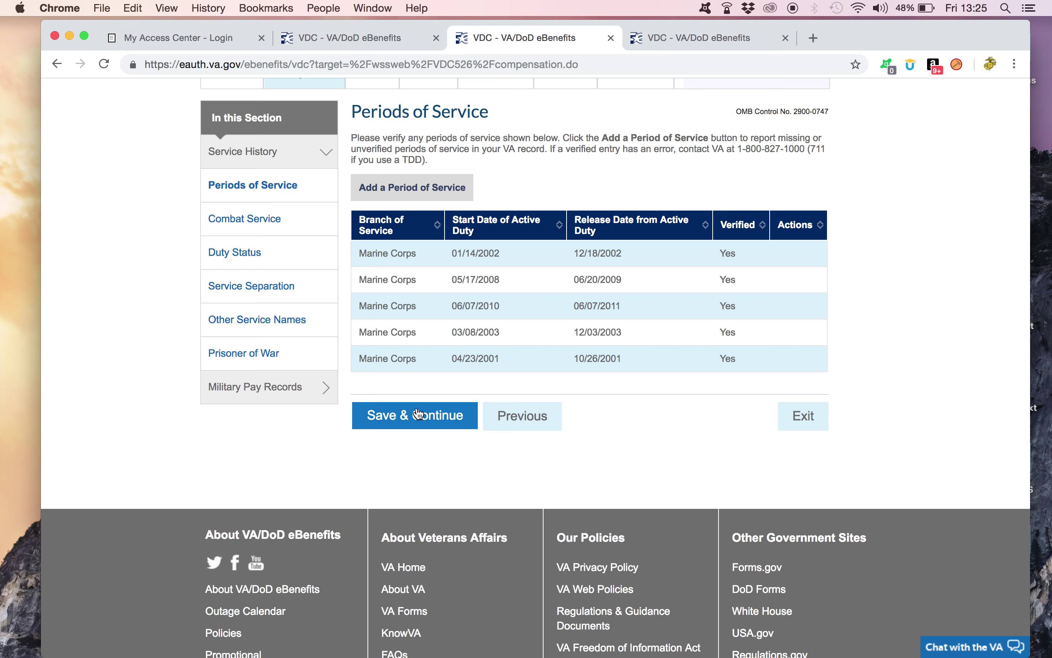
pyautogui.click(412, 427)
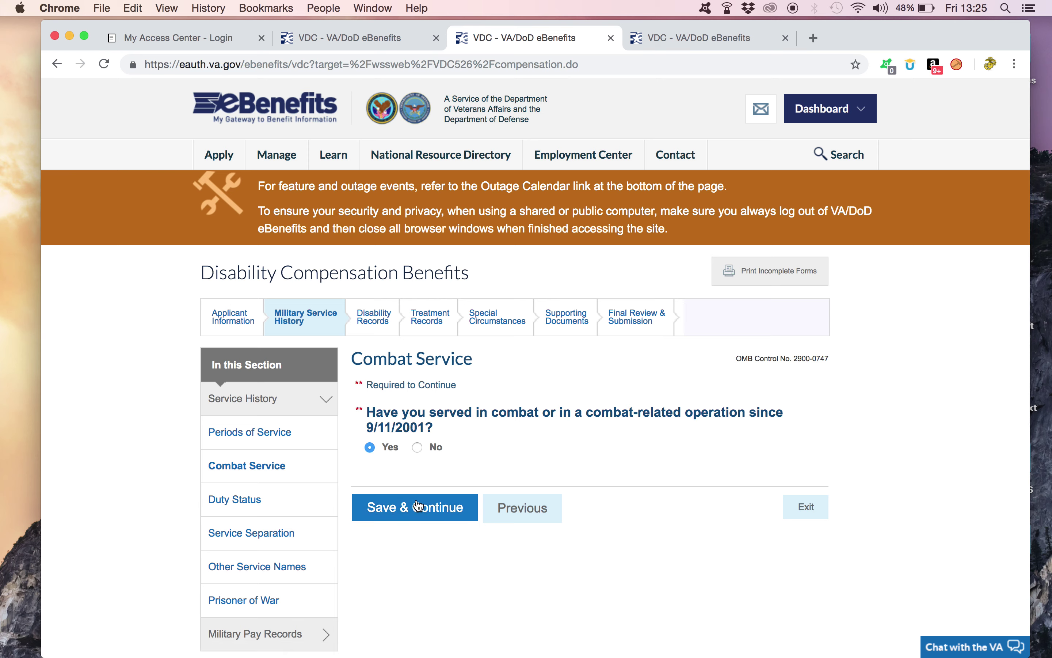
pyautogui.click(408, 513)
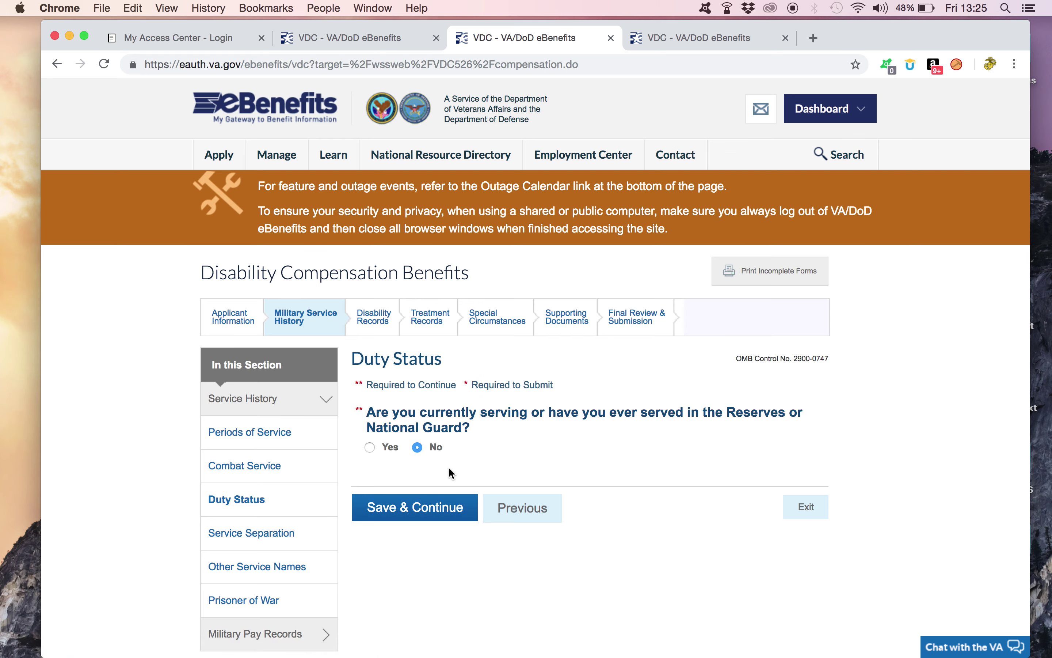
pyautogui.click(413, 522)
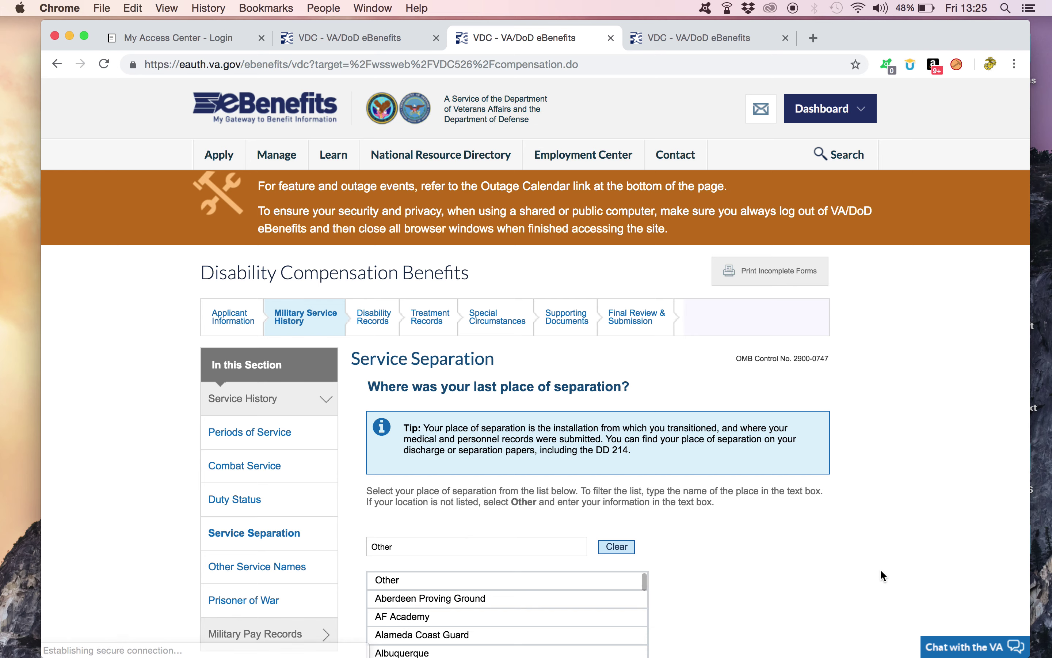
# Keep Other as the last place of separation, with nasariyah as its description, and save the Service Separation page
pyautogui.scroll(-3, 880, 569)
pyautogui.scroll(-2, 881, 569)
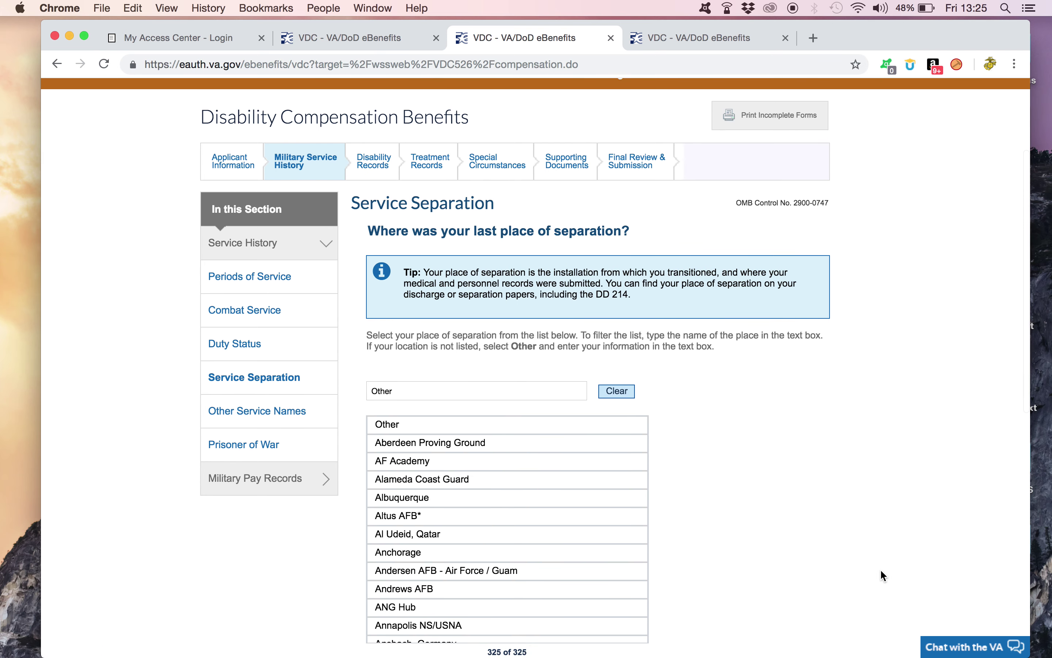
pyautogui.scroll(-5, 880, 569)
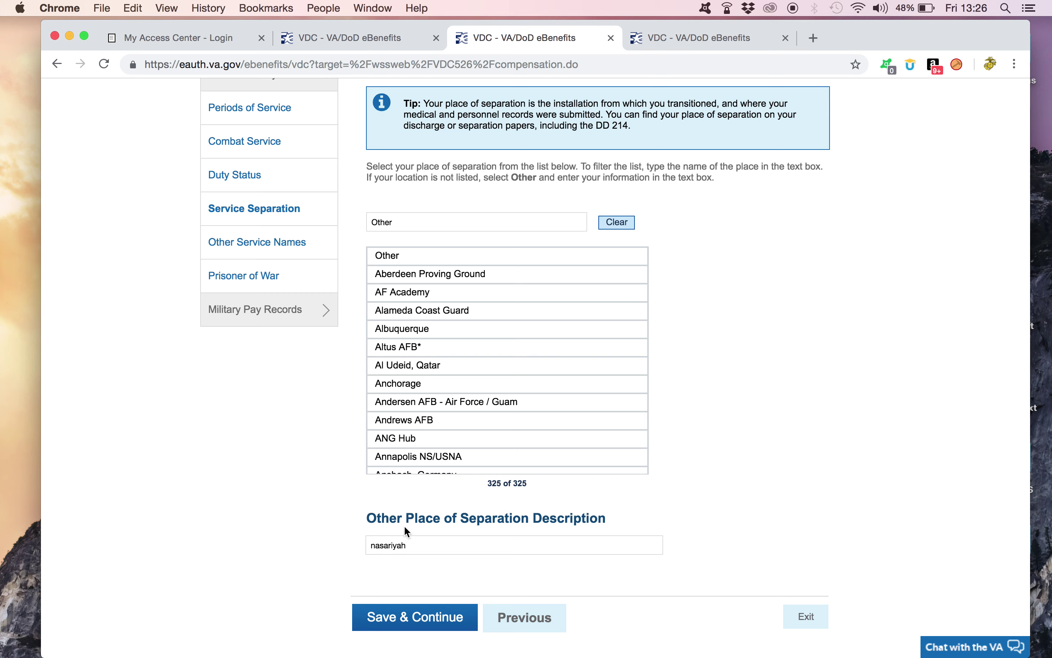
pyautogui.click(457, 223)
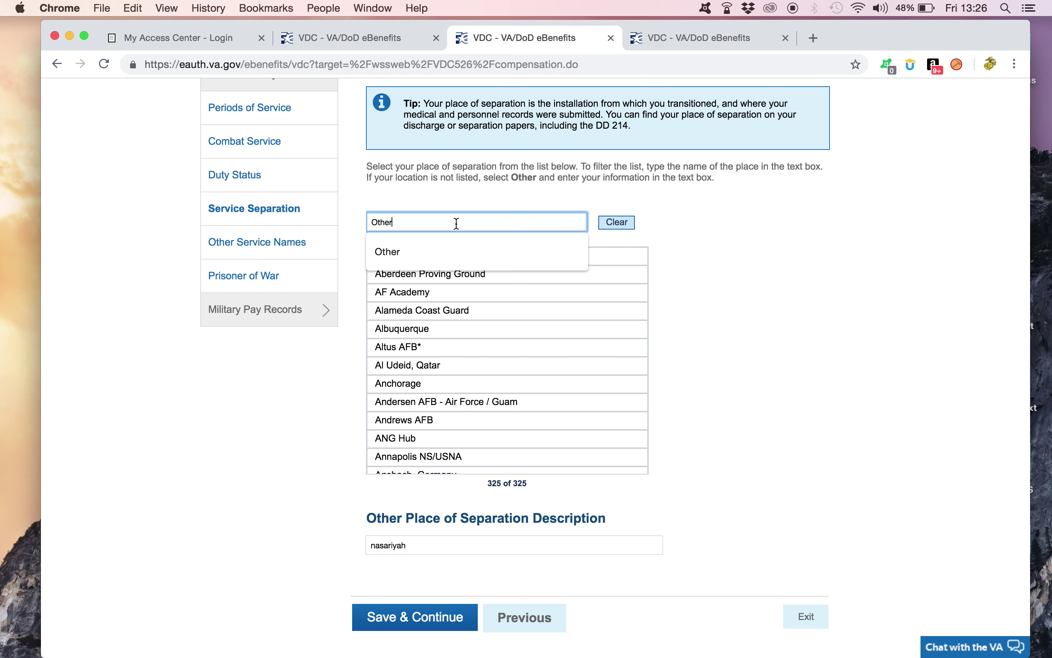
pyautogui.click(418, 625)
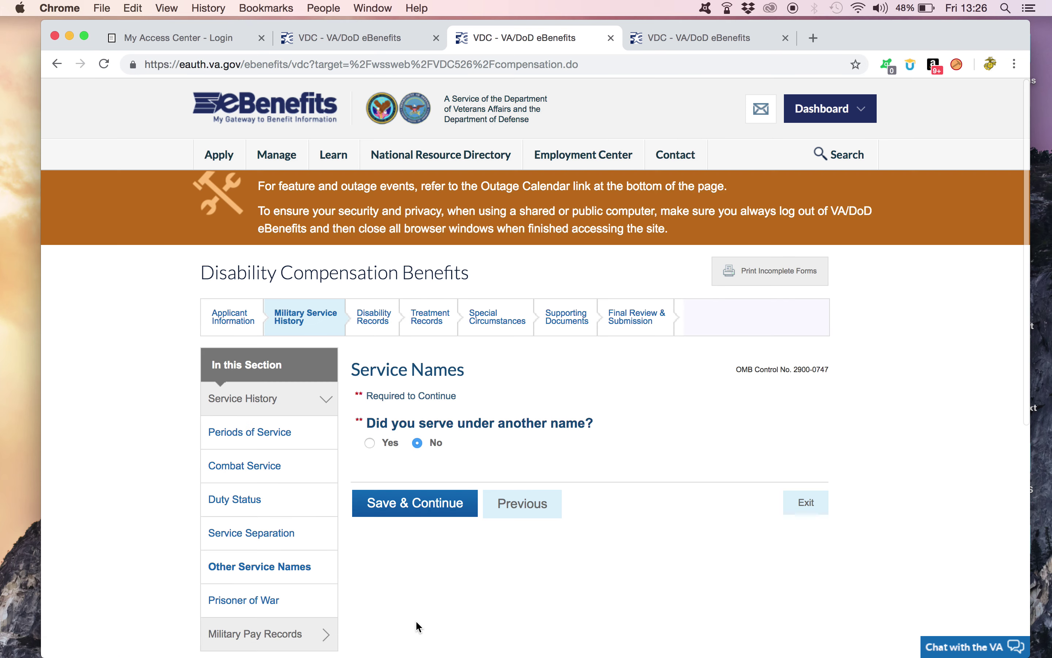
# Save the existing answers on the Service Names, Prisoner of War and Military Pay pages, continuing to Disability Records
pyautogui.click(419, 513)
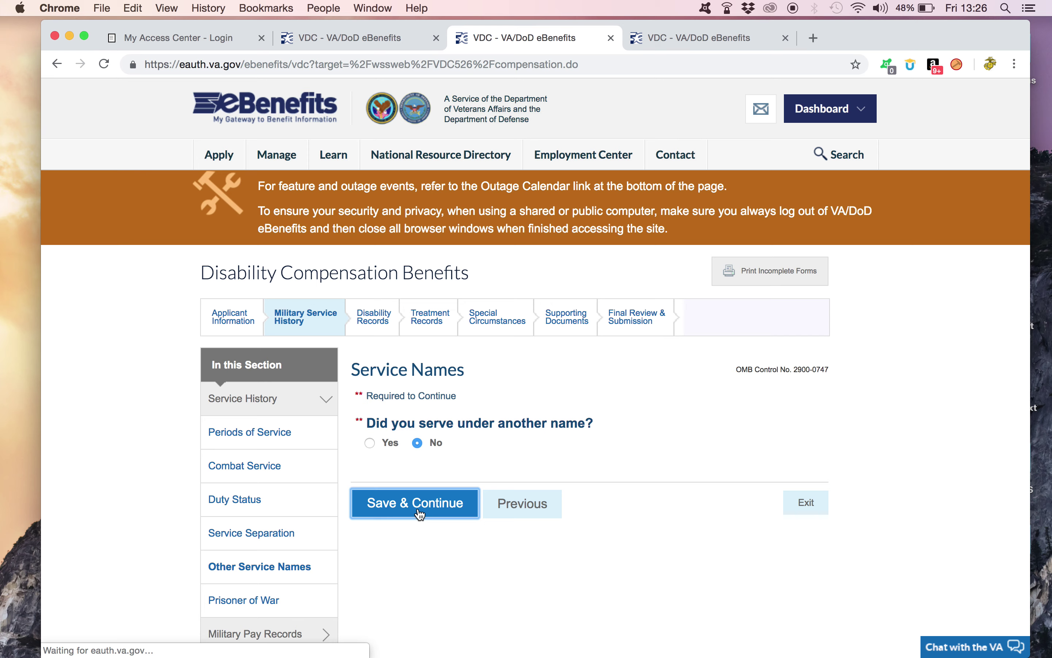
pyautogui.click(418, 513)
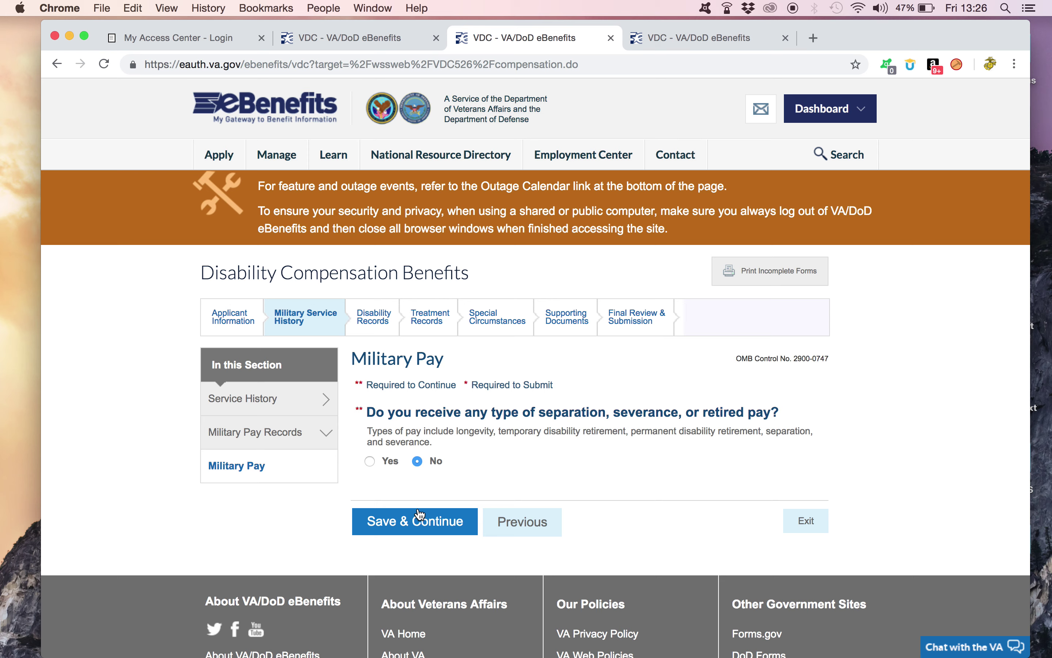
pyautogui.click(420, 514)
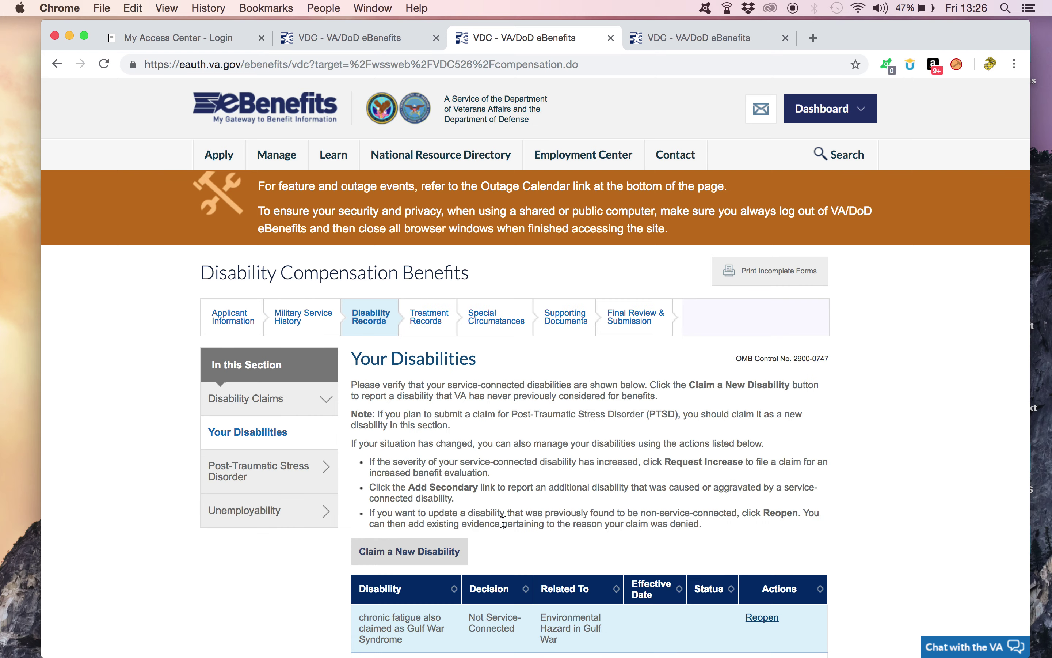
# Review the instructions on the Your Disabilities page and start a claim for a new disability
pyautogui.scroll(-2, 503, 521)
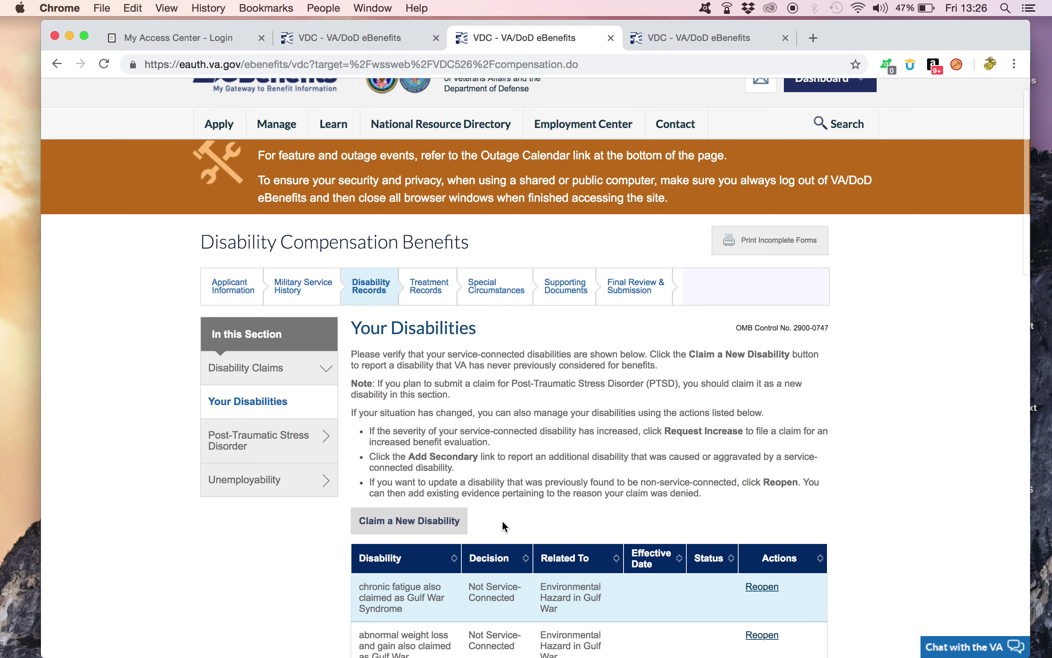
pyautogui.scroll(2, 503, 522)
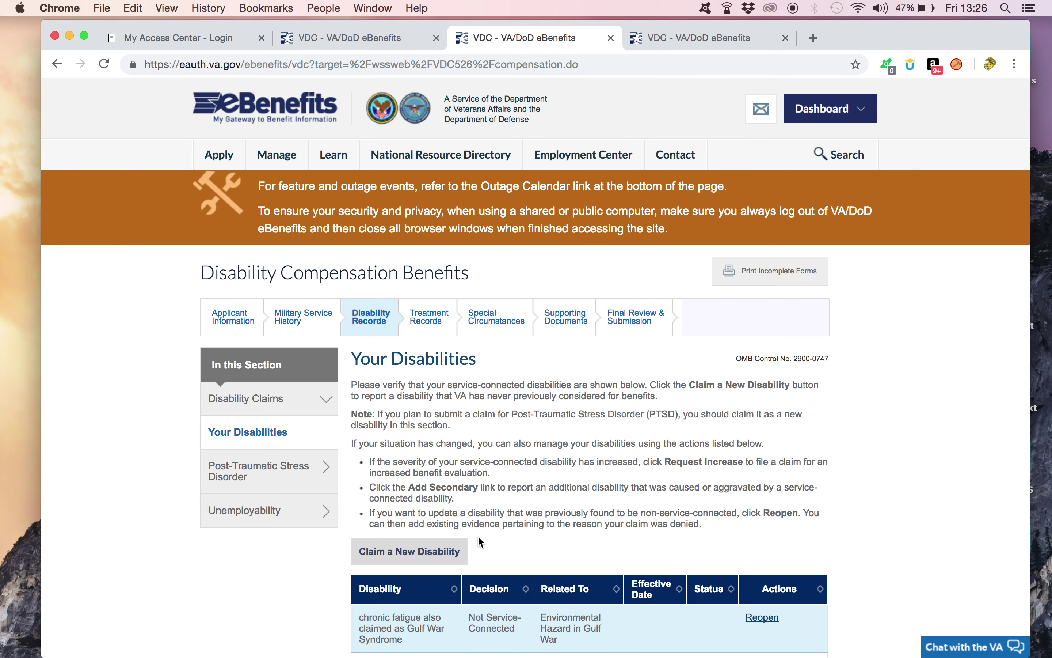
pyautogui.click(426, 555)
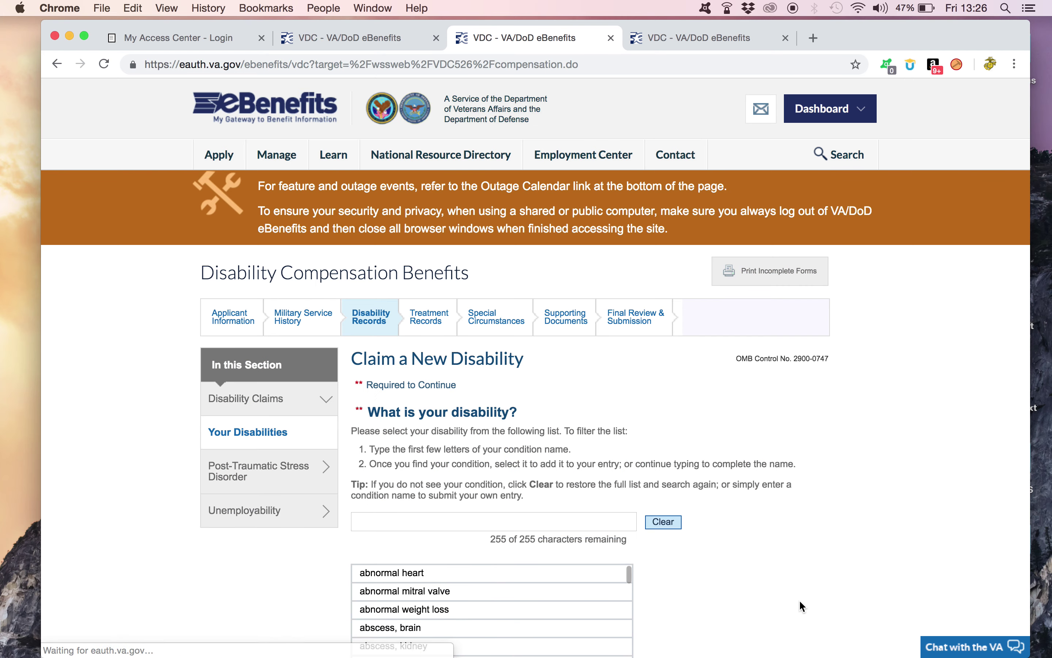
# Search the list of claimable disabilities for "fl", and replace that search with "sleep"
pyautogui.scroll(-5, 800, 603)
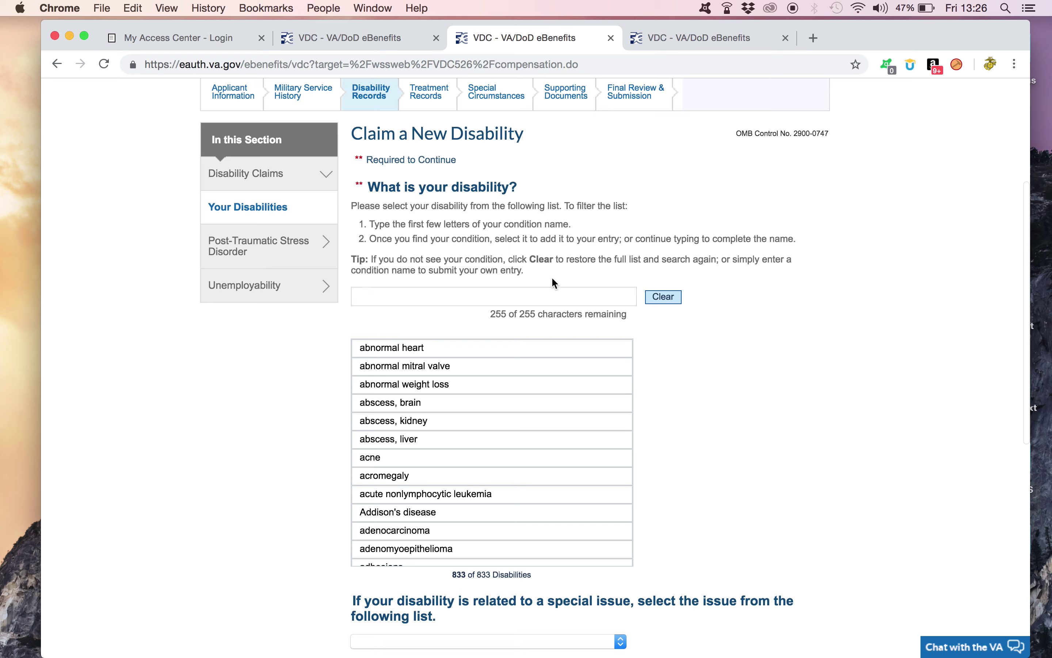
pyautogui.click(535, 299)
pyautogui.write('f')
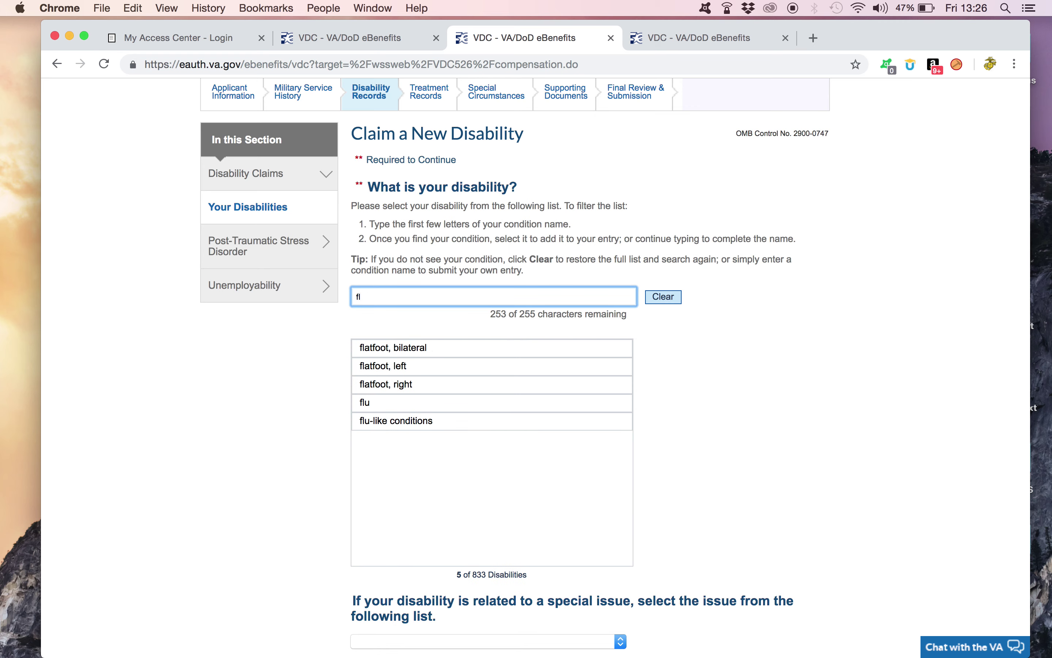
pyautogui.write('l')
pyautogui.press('BackSpace')
pyautogui.press('BackSpace')
pyautogui.write('sleep')
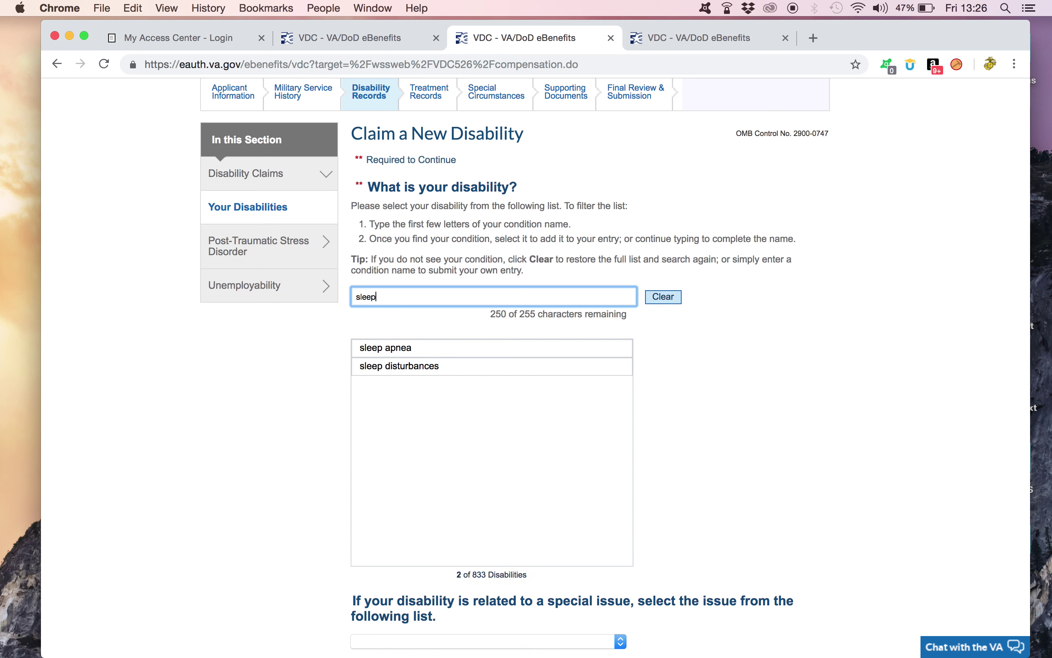
# Clear the sleep search and search the disability list for "ptsd"
pyautogui.press('BackSpace')
pyautogui.press('BackSpace')
pyautogui.press('BackSpace')
pyautogui.press('BackSpace')
pyautogui.press('BackSpace')
pyautogui.write('ptsd')
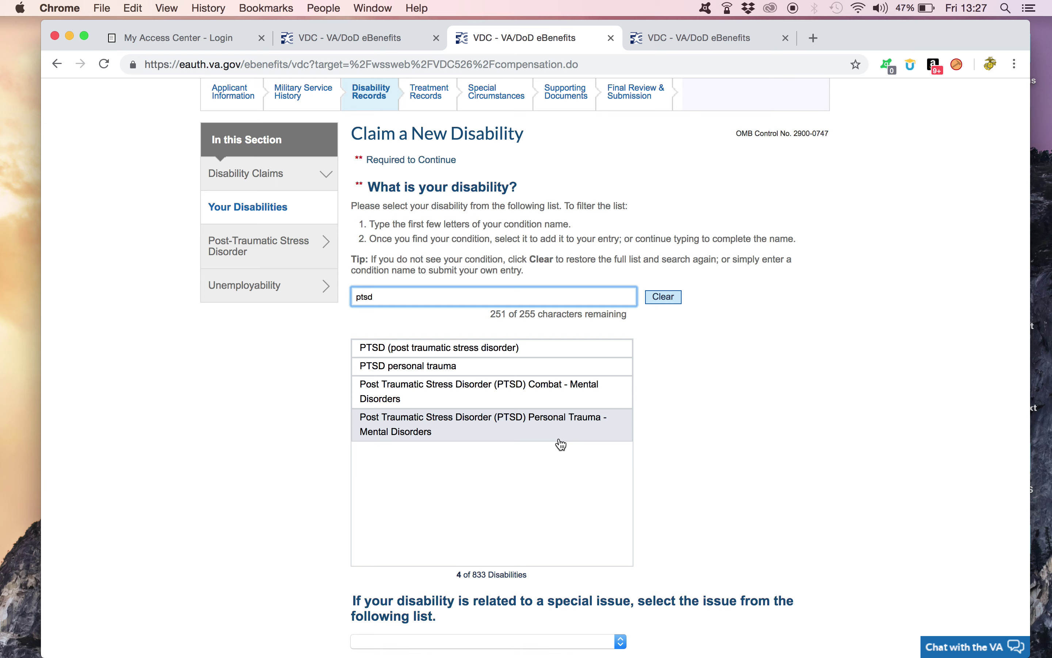
# Clear the PTSD search and search the disability list for "lumb"
pyautogui.press('BackSpace')
pyautogui.press('BackSpace')
pyautogui.press('BackSpace')
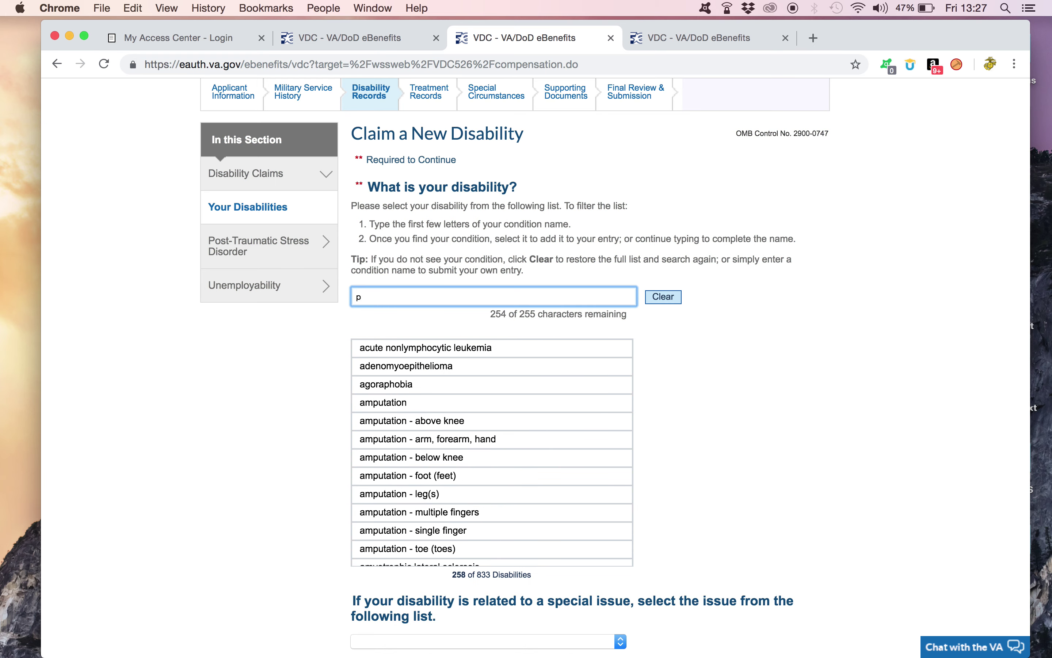
pyautogui.press('BackSpace')
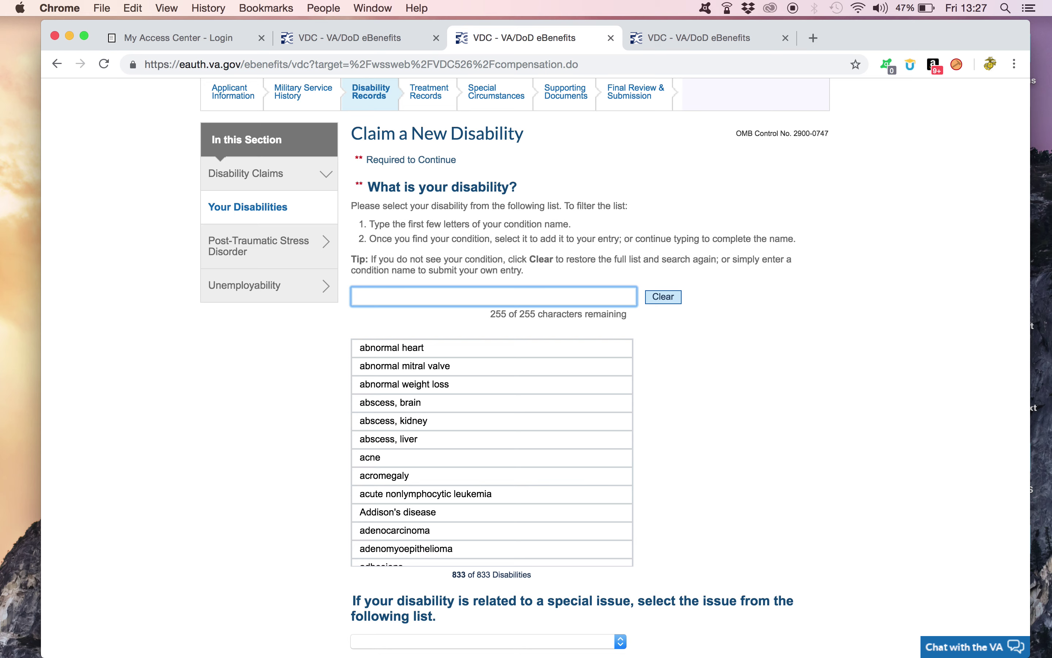
pyautogui.write('lumb')
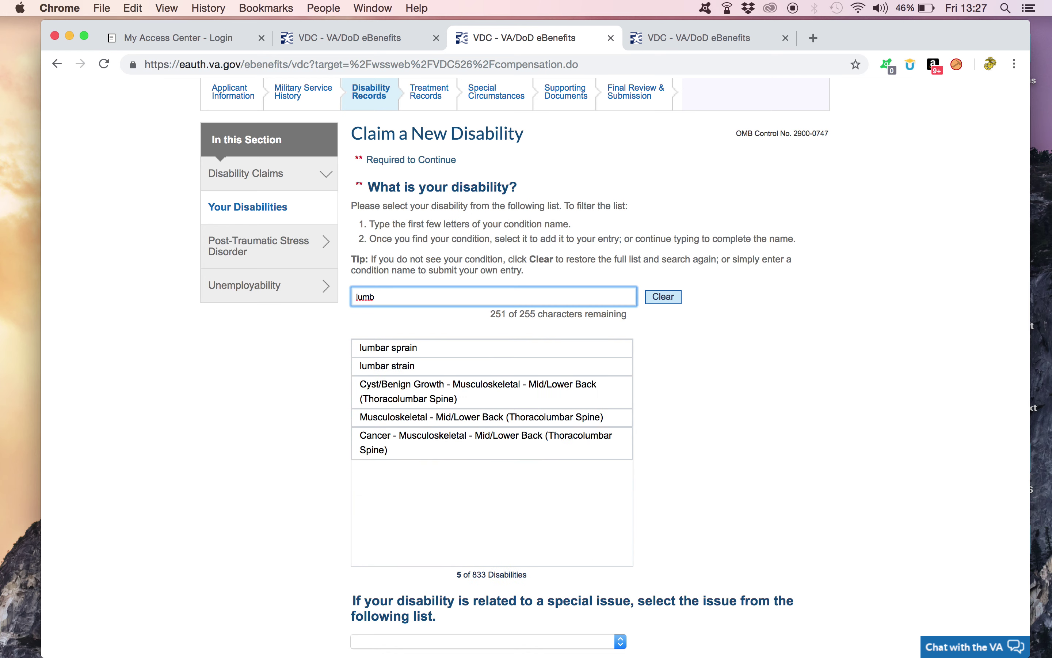
# Clear the lumbar search and search the disability list for "carpa"
pyautogui.press('BackSpace')
pyautogui.press('BackSpace')
pyautogui.press('BackSpace')
pyautogui.press('BackSpace')
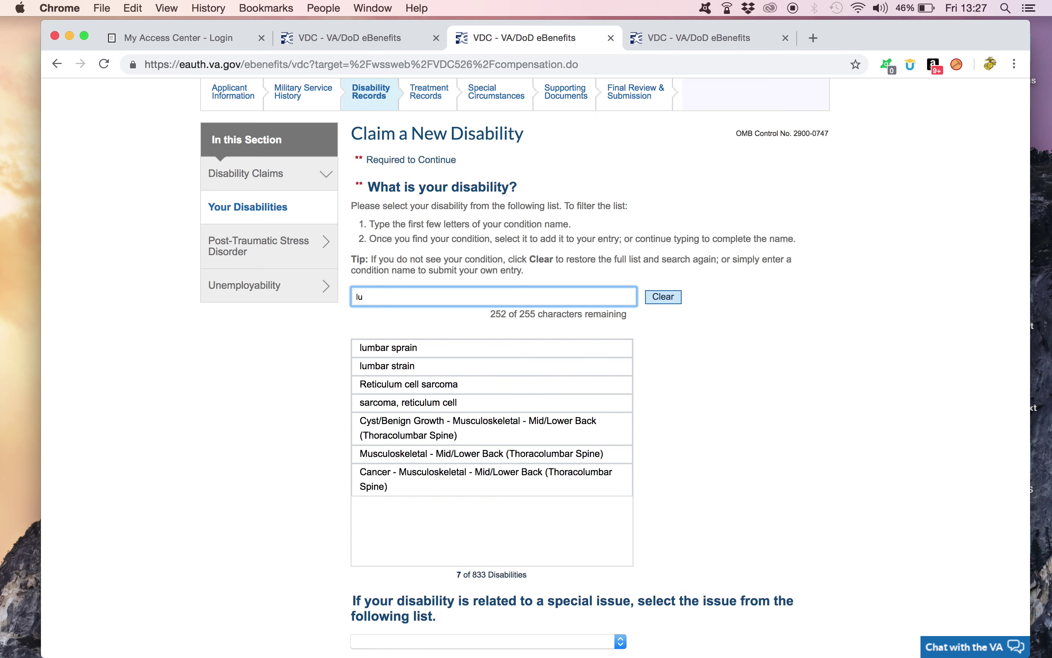
pyautogui.write('carpa')
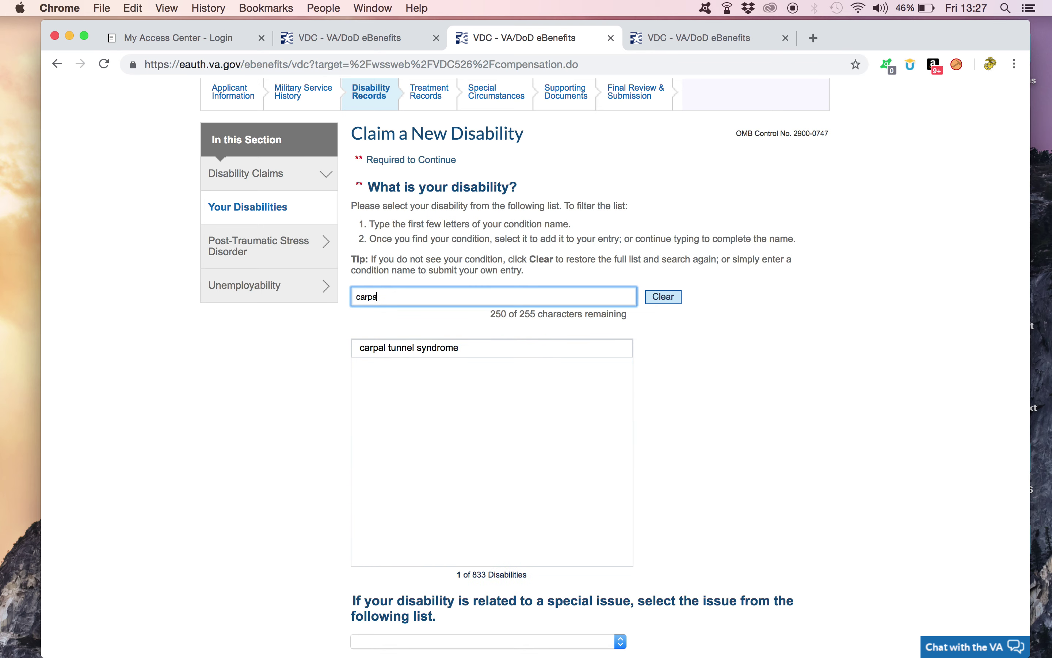
# Clear the carpal search and search the disability list for "tar"
pyautogui.press('BackSpace')
pyautogui.press('BackSpace')
pyautogui.press('BackSpace')
pyautogui.press('BackSpace')
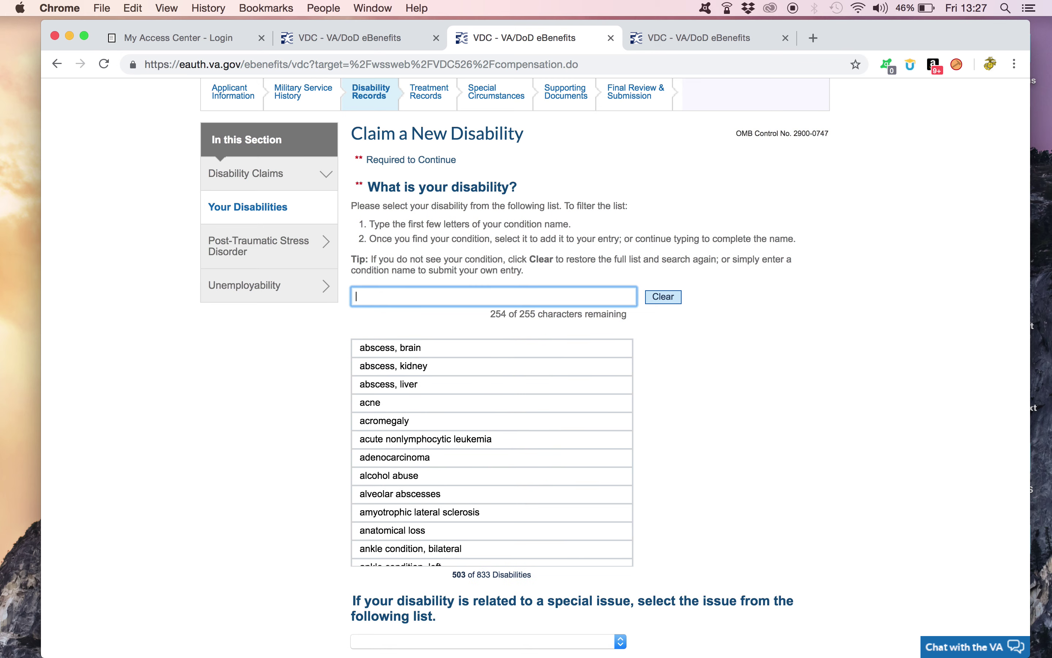
pyautogui.write('tar')
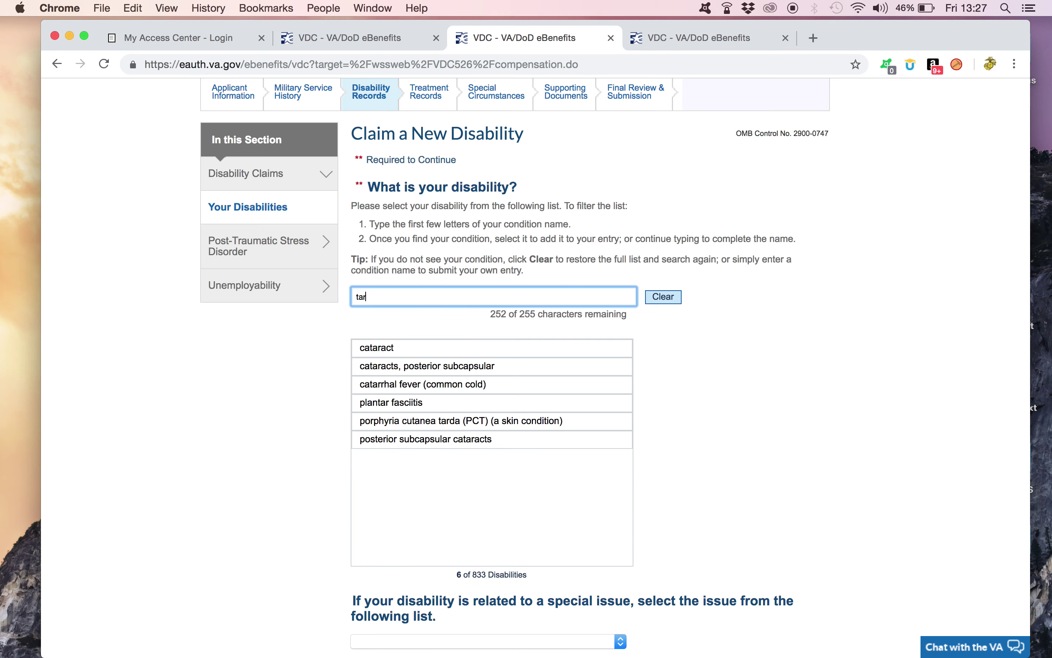
# Search the disability list for "tarpa" and clear the search to restore the full list
pyautogui.write('pa')
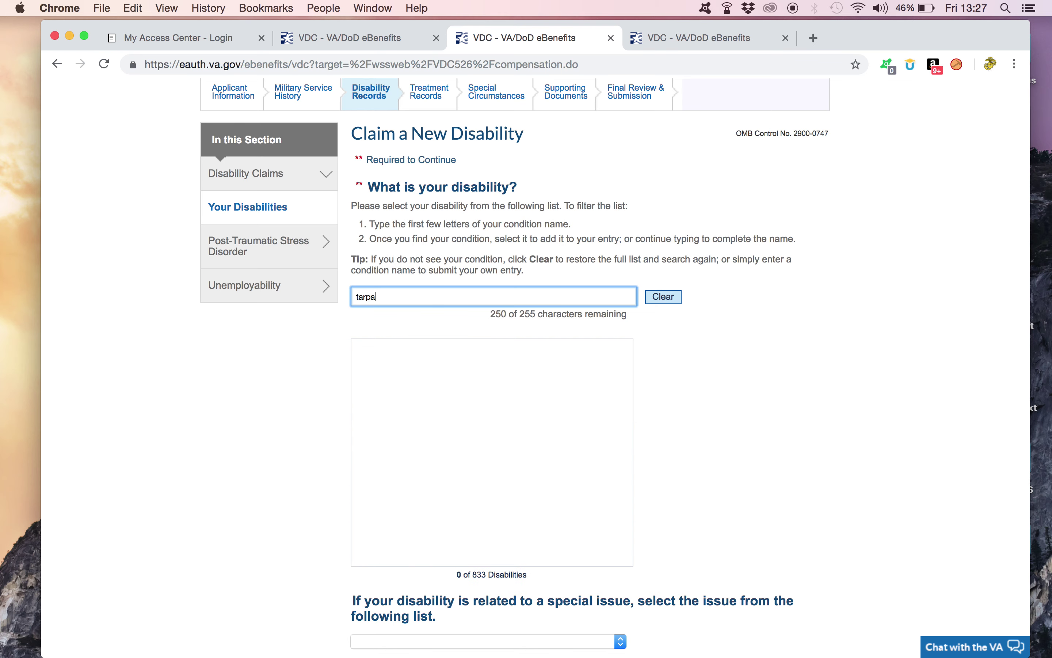
pyautogui.press('BackSpace')
pyautogui.press('BackSpace')
pyautogui.press('BackSpace')
pyautogui.press('BackSpace')
pyautogui.press('BackSpace')
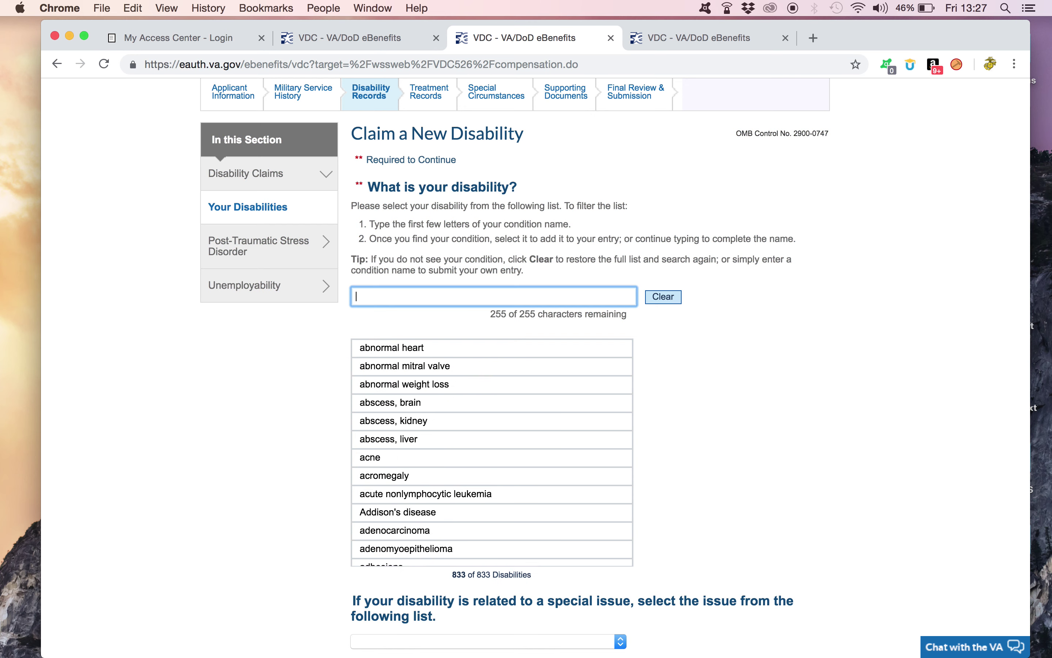
# Review the available special issues for the disability and close the list without choosing one
pyautogui.scroll(-3, 689, 498)
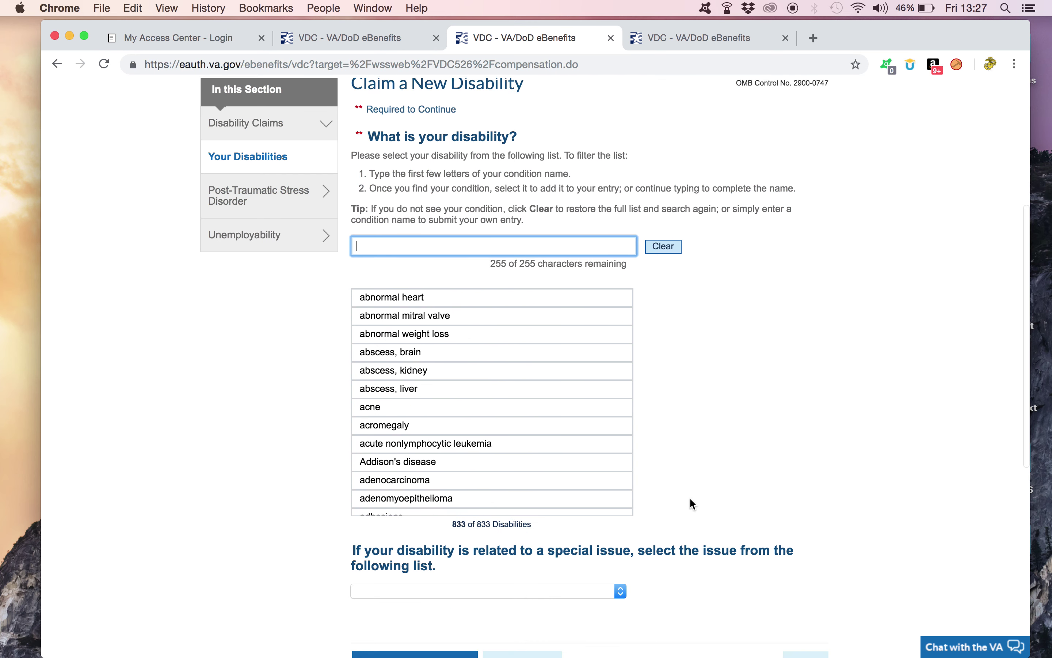
pyautogui.scroll(-1, 690, 500)
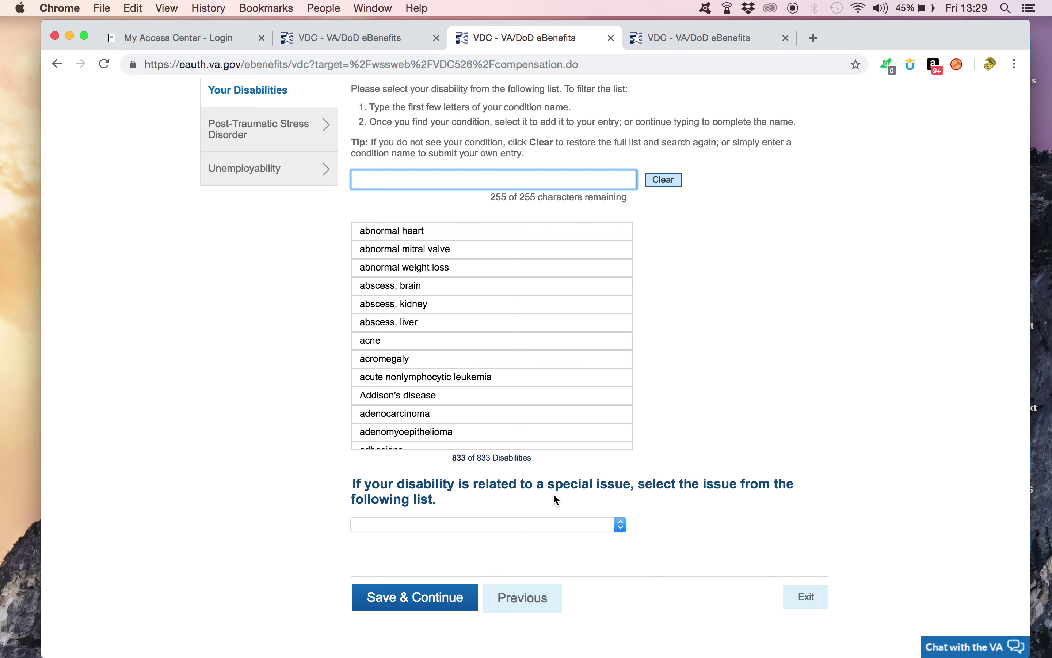
pyautogui.click(617, 528)
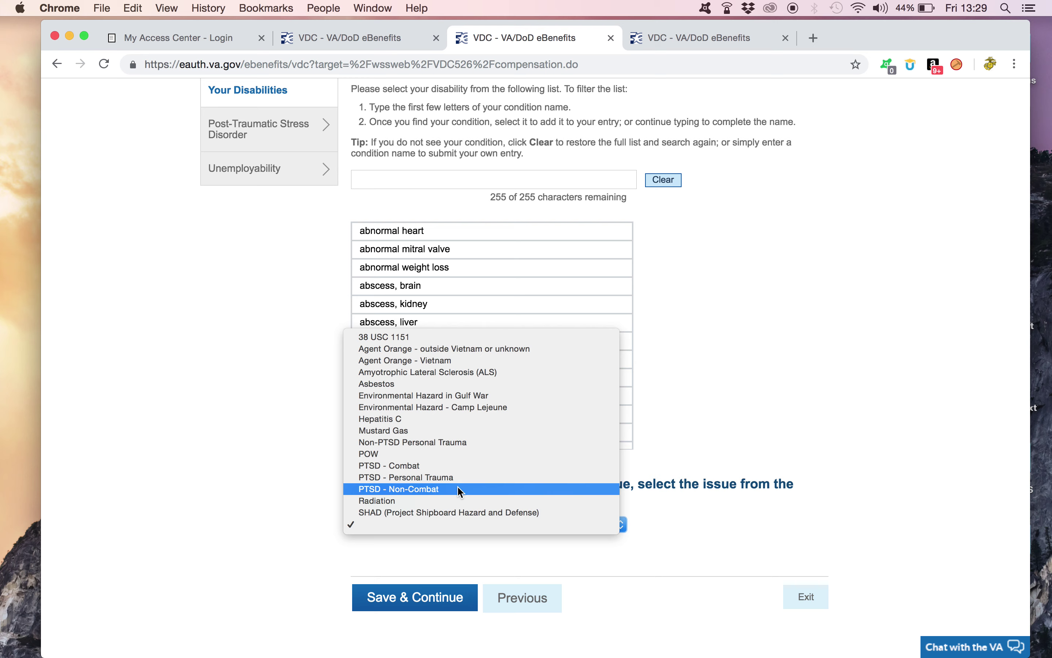
pyautogui.click(629, 563)
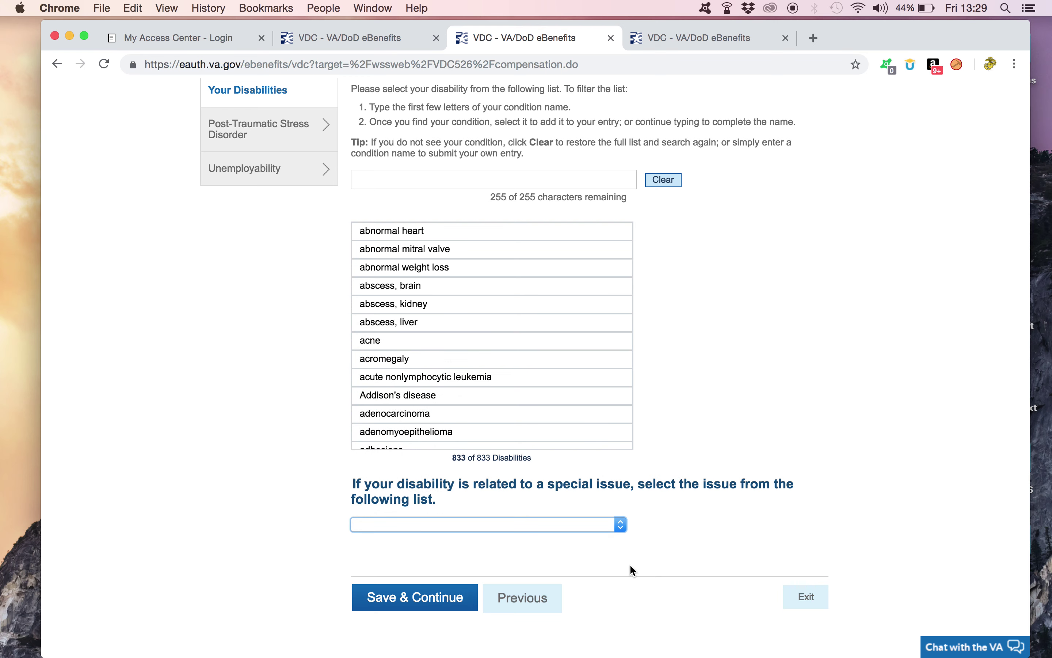
# Enter cervical strain as the new disability, select its matching list entry, and save the claim
pyautogui.click(439, 606)
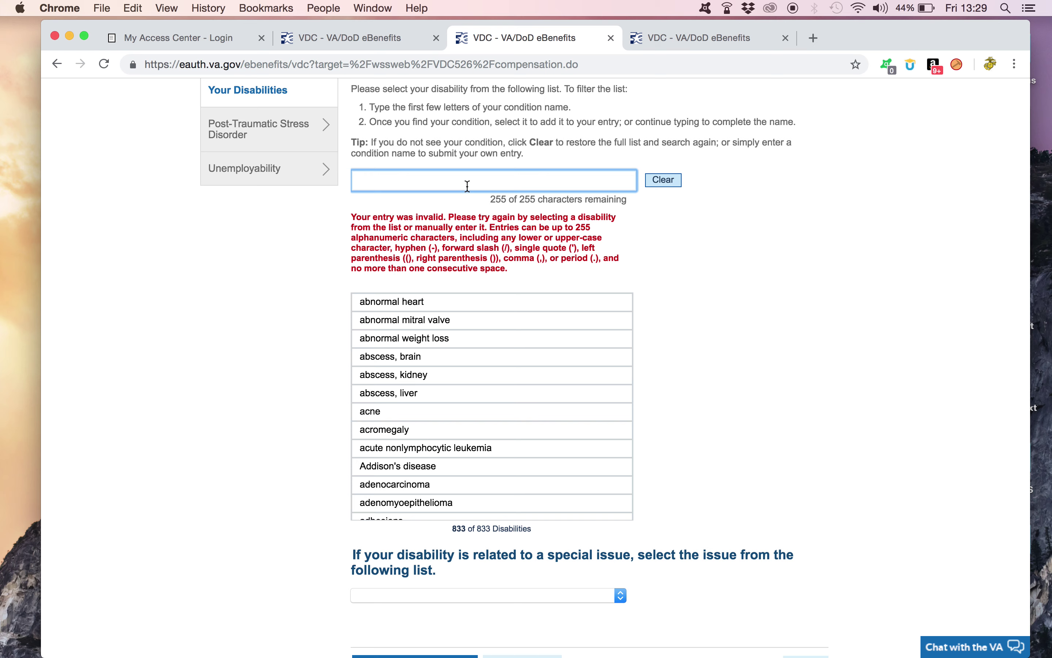
pyautogui.write('cervical strain')
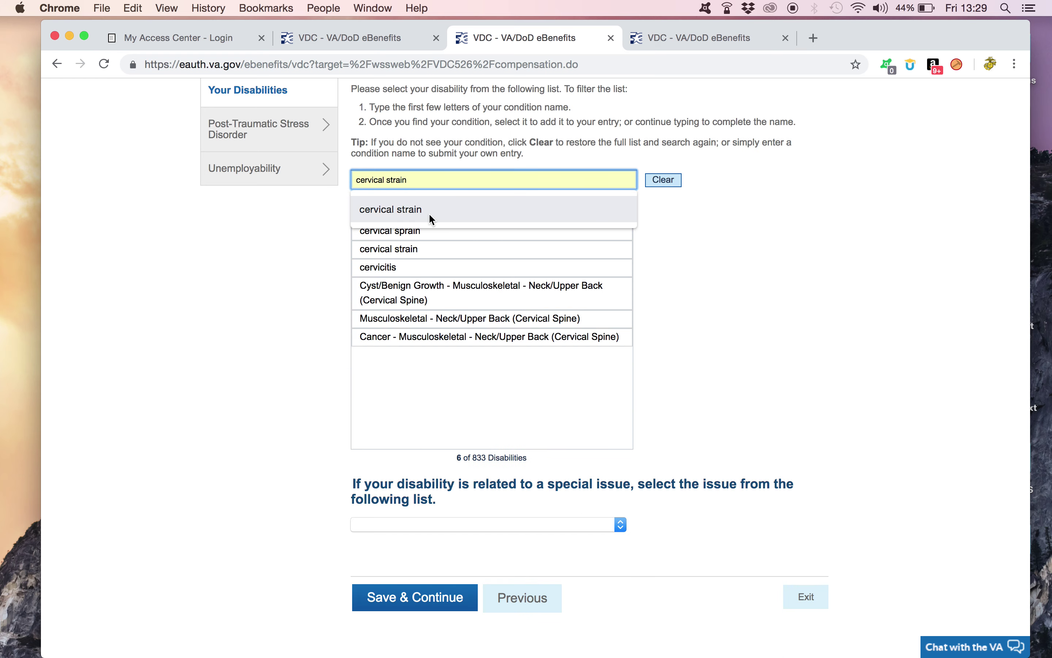
pyautogui.click(430, 211)
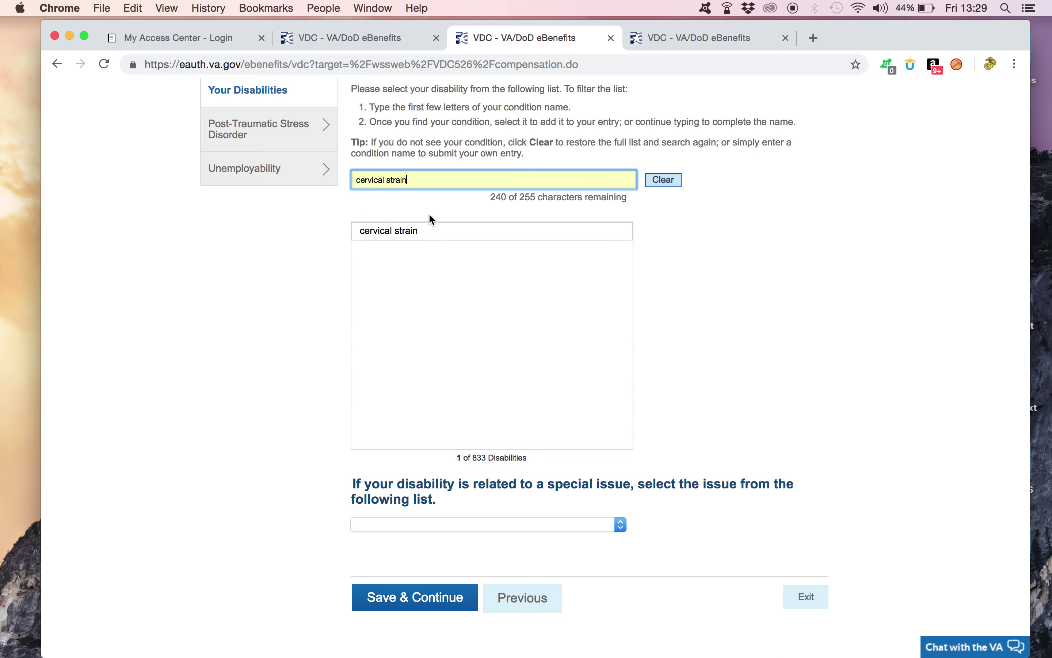
pyautogui.click(426, 234)
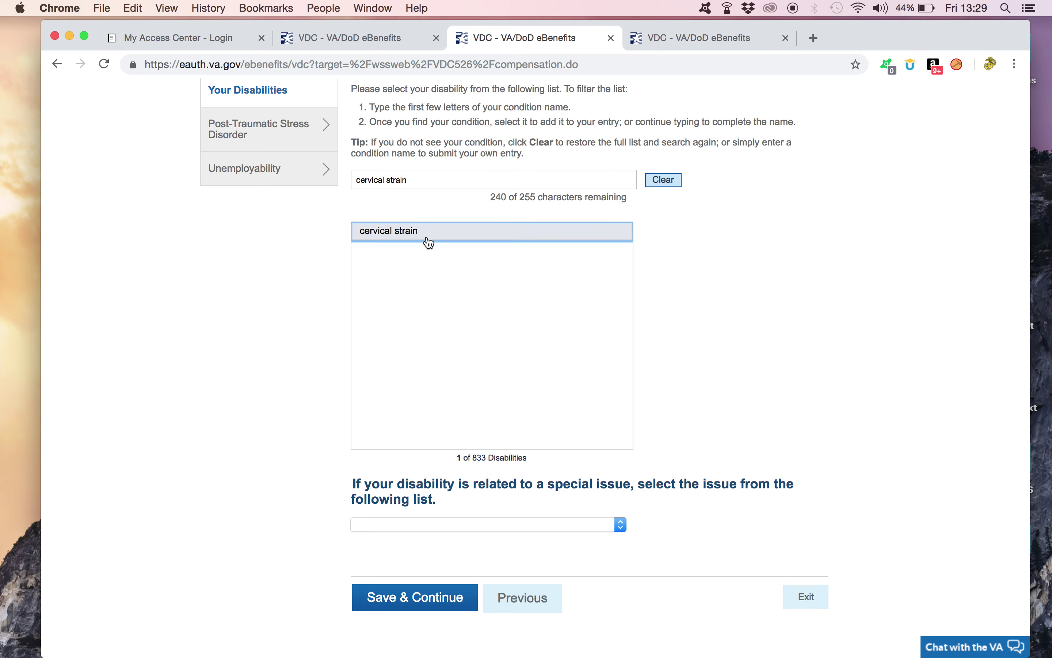
pyautogui.click(424, 598)
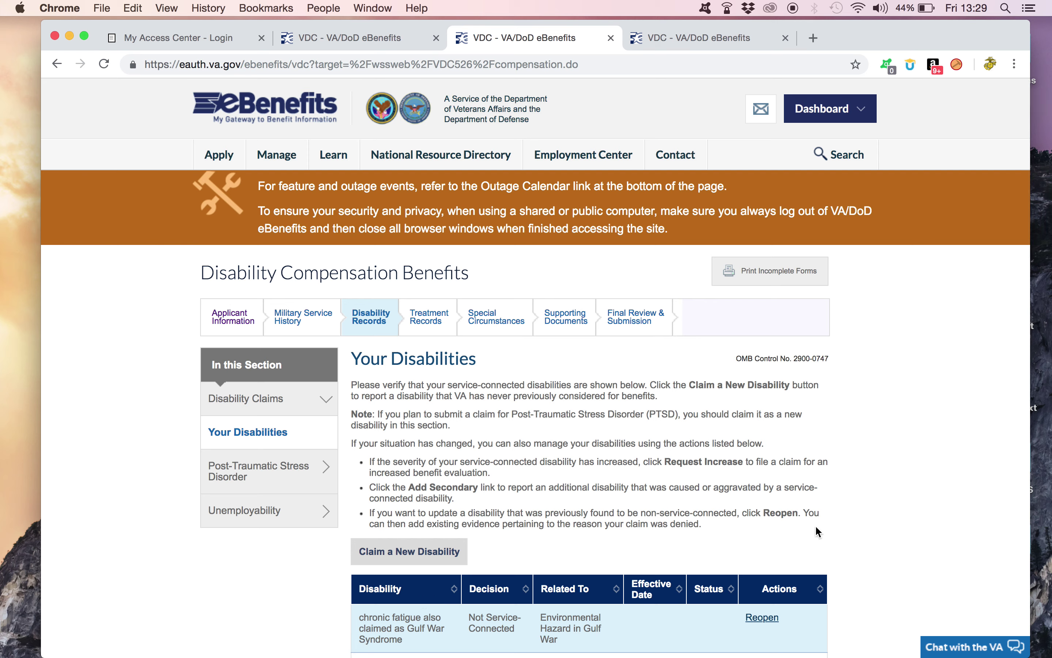
# Open the Post-Traumatic Stress Disorder section and continue from its statement to the Unemployability page
pyautogui.click(238, 467)
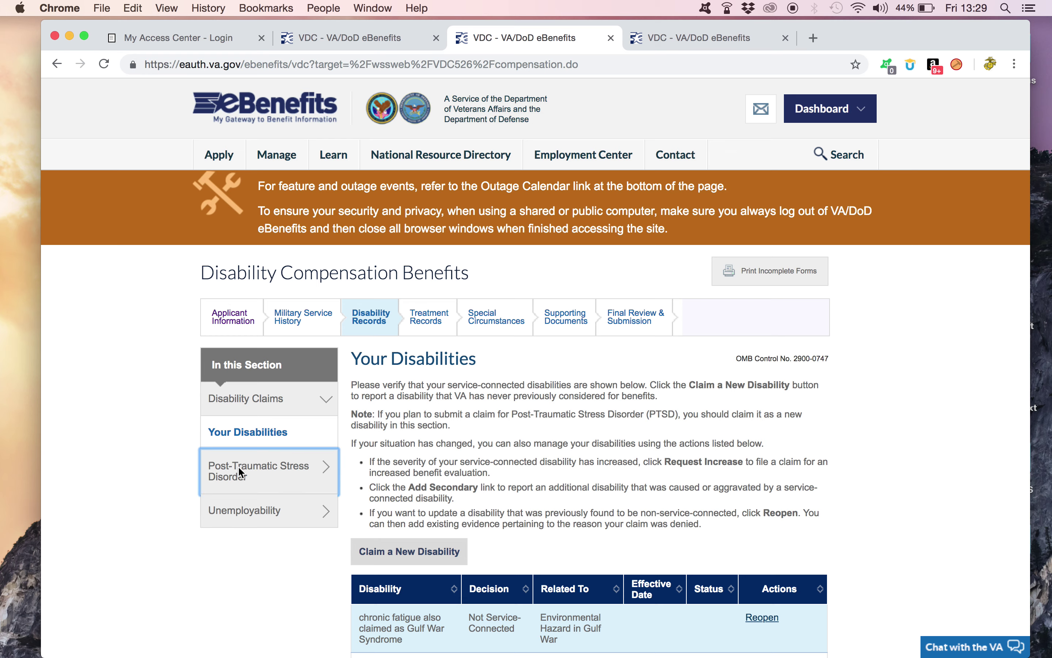
pyautogui.click(243, 521)
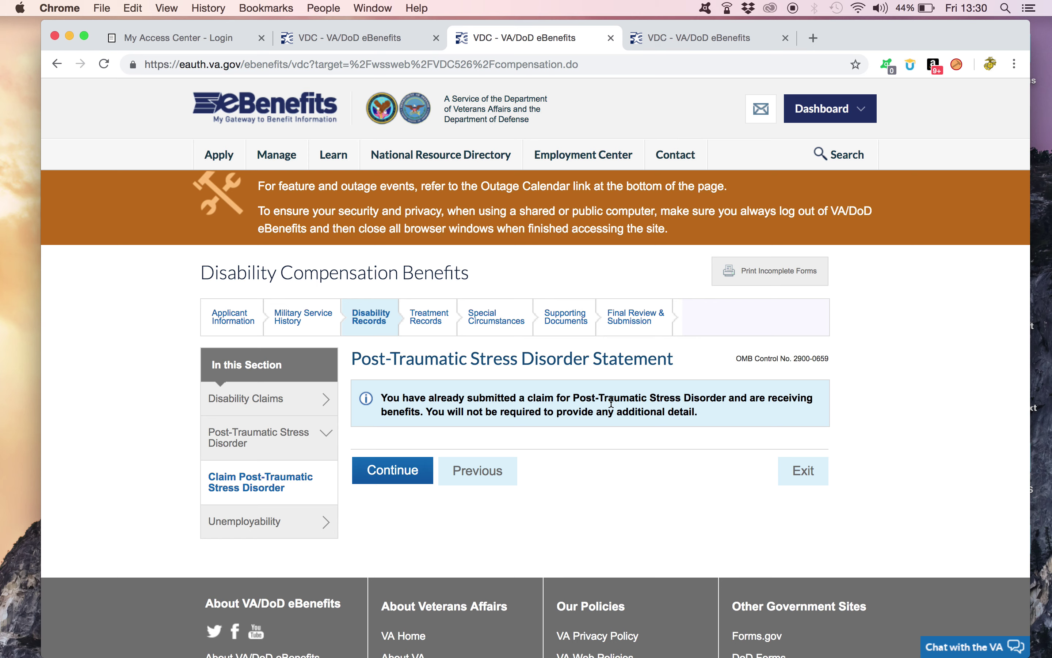
pyautogui.click(405, 479)
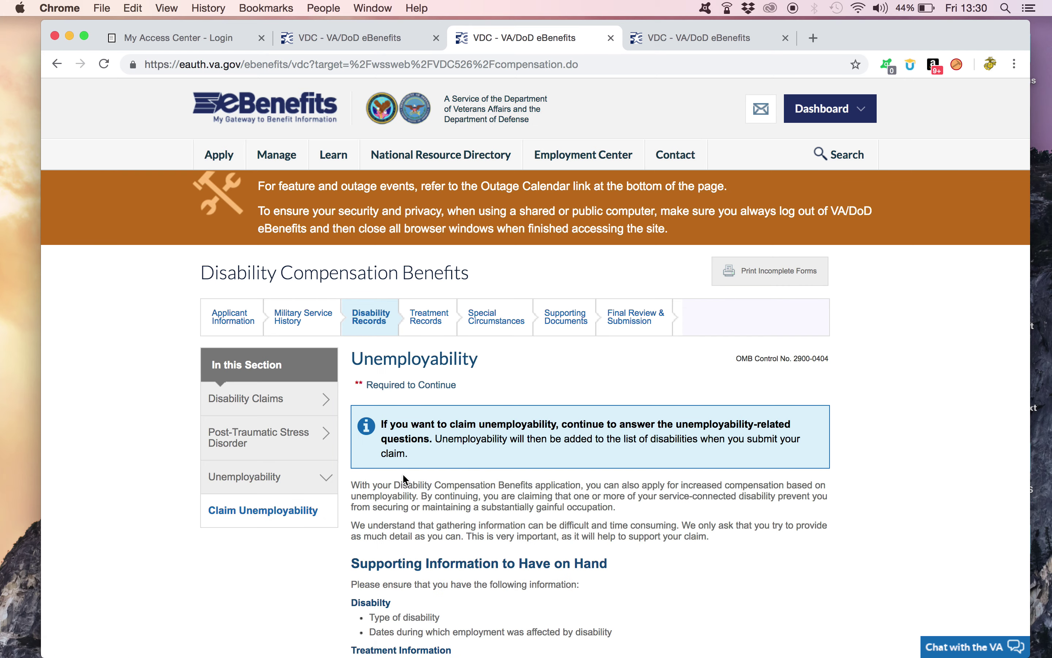
# Read through the Unemployability page down to the question about claiming individual unemployability
pyautogui.scroll(-6, 666, 563)
pyautogui.scroll(3, 668, 565)
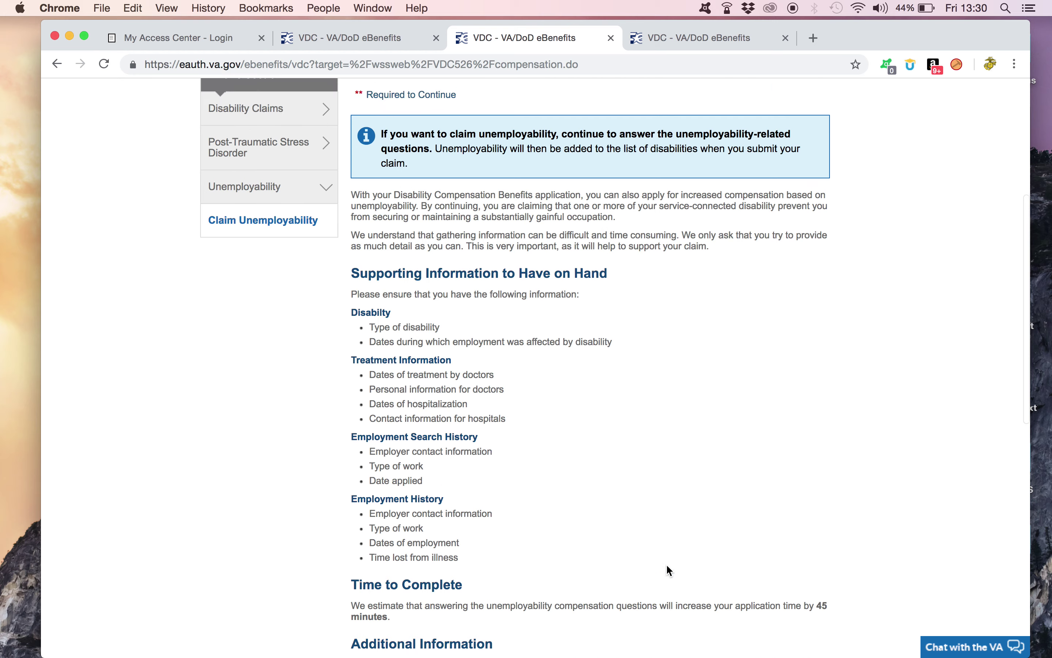
pyautogui.scroll(-4, 668, 566)
pyautogui.scroll(-5, 667, 565)
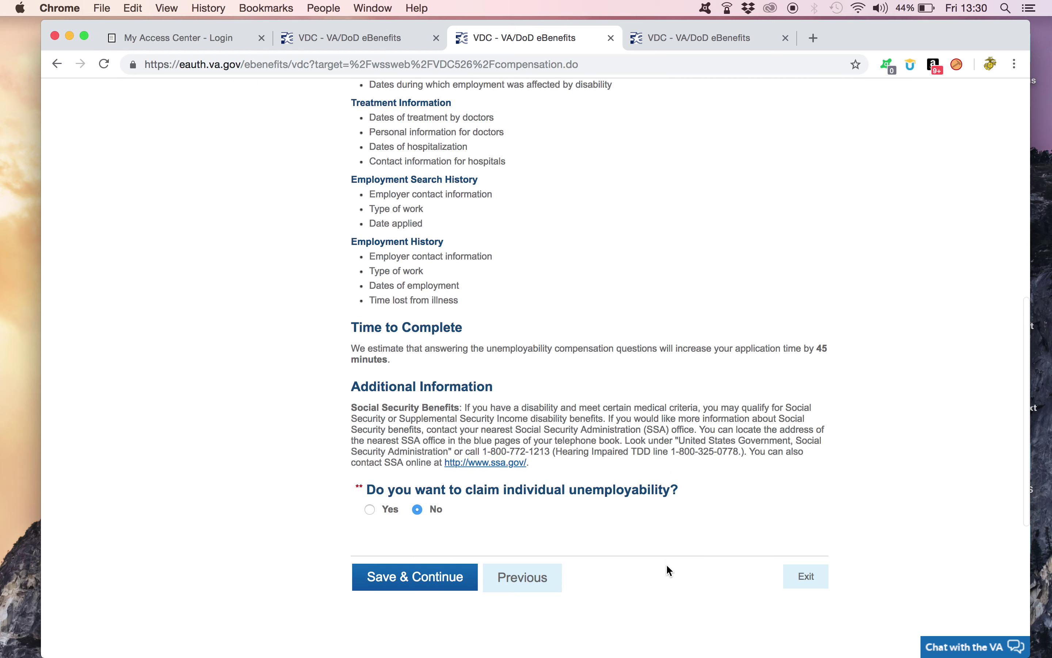